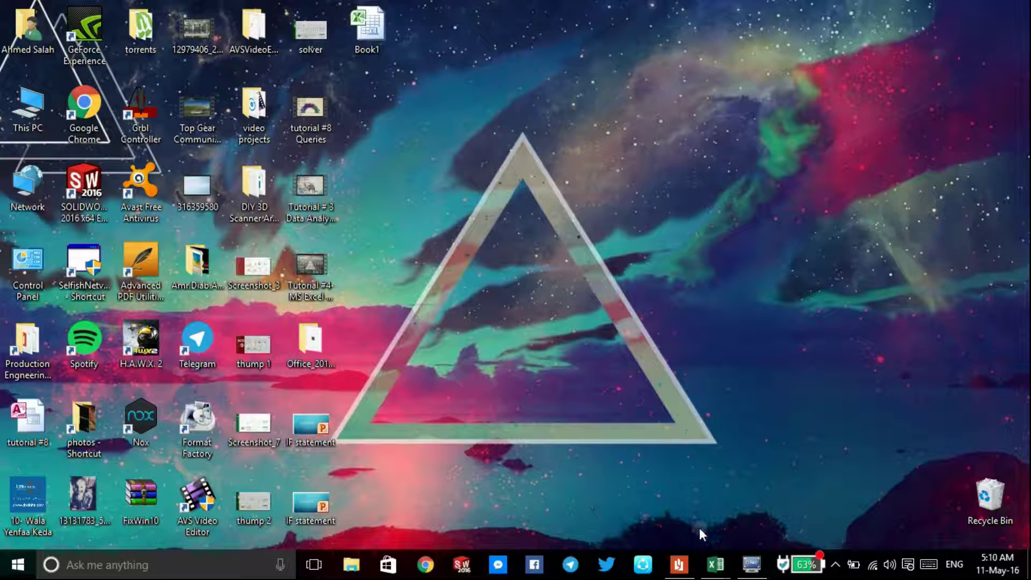
Preview the finished inventory models and EOQ case study workbooks, then show the tutorial PDF.
{"action": "mouse_move", "coordinate": [716, 564]}
{"action": "left_click", "coordinate": [727, 531]}
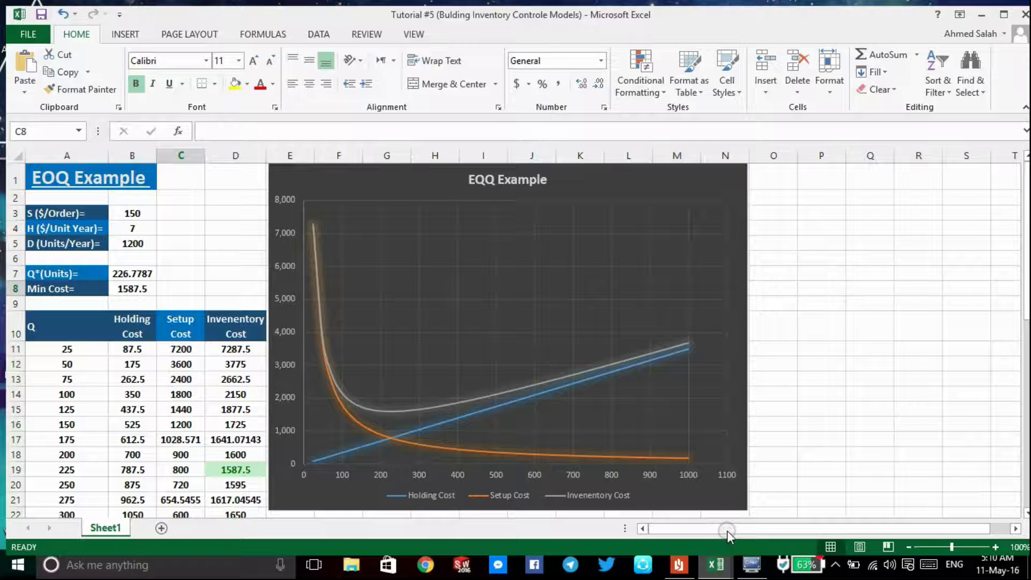
{"action": "mouse_move", "coordinate": [715, 564]}
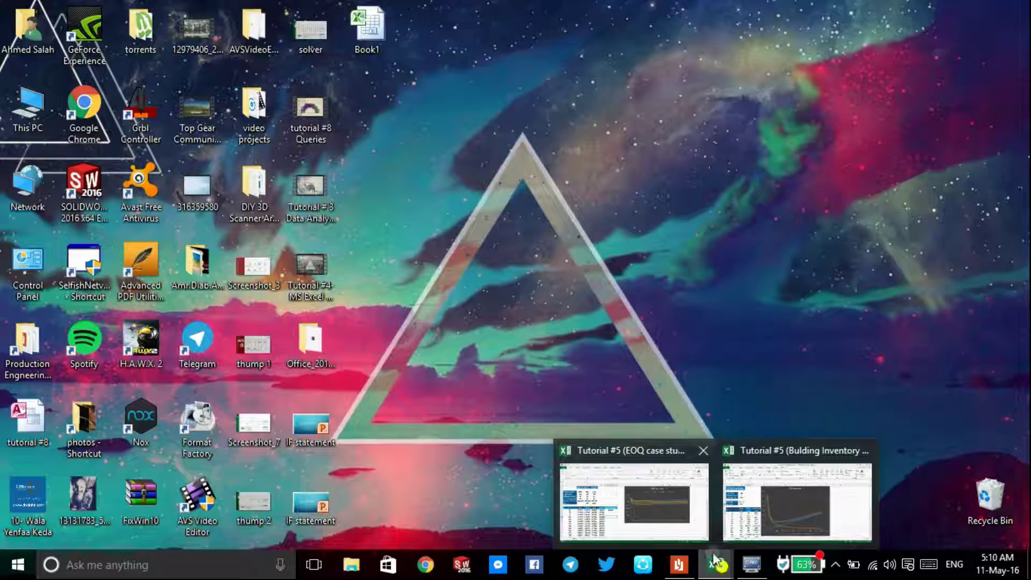
{"action": "left_click", "coordinate": [692, 509]}
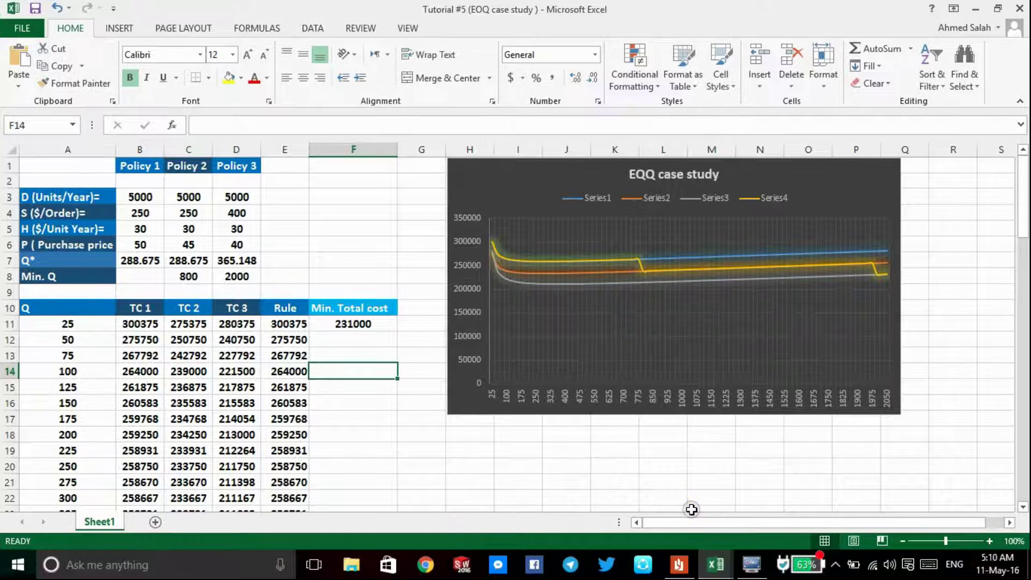
{"action": "left_click", "coordinate": [679, 564]}
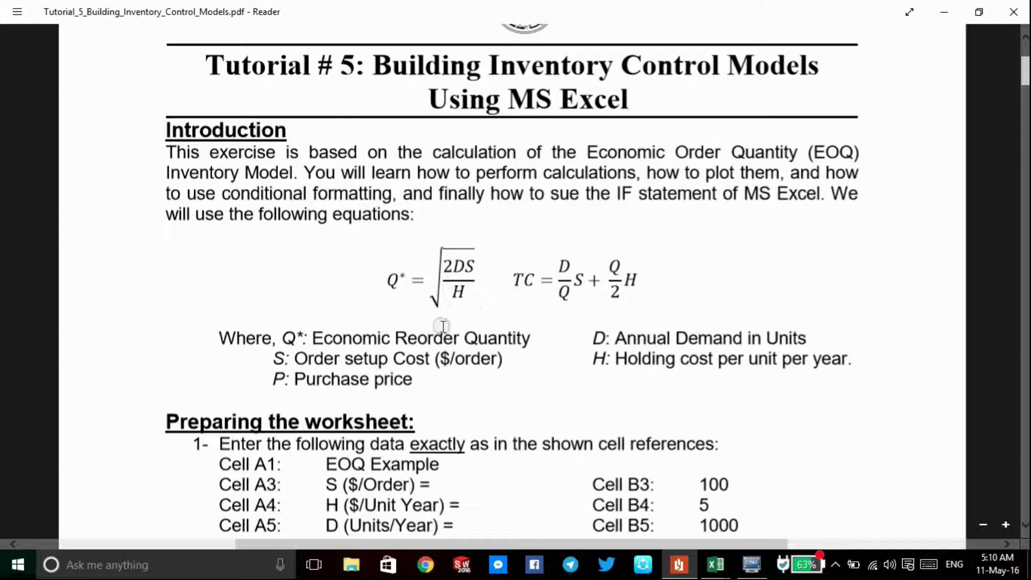
Highlight the Q*, S and H terms of the EOQ formula, then switch to Book1.
{"action": "left_click_drag", "start_coordinate": [381, 284], "coordinate": [404, 290]}
{"action": "left_click", "coordinate": [405, 293]}
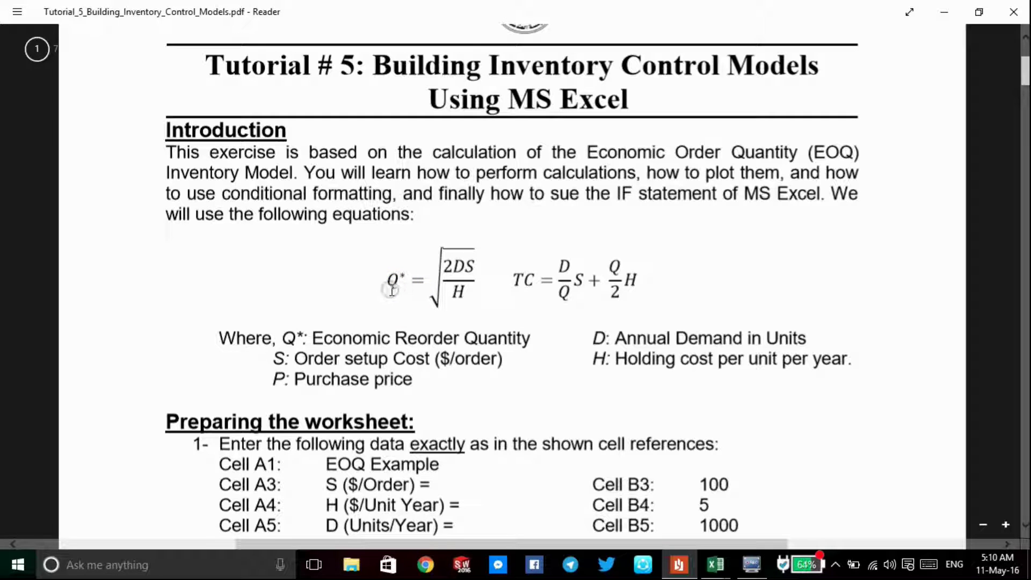
{"action": "left_click", "coordinate": [462, 264]}
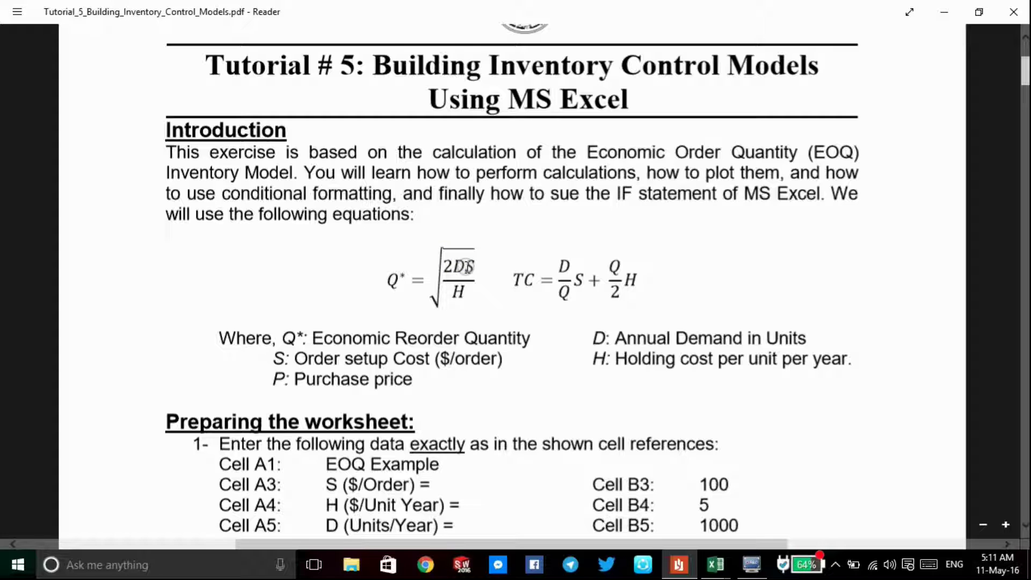
{"action": "double_click", "coordinate": [468, 266]}
{"action": "left_click", "coordinate": [471, 268]}
{"action": "left_click", "coordinate": [465, 293]}
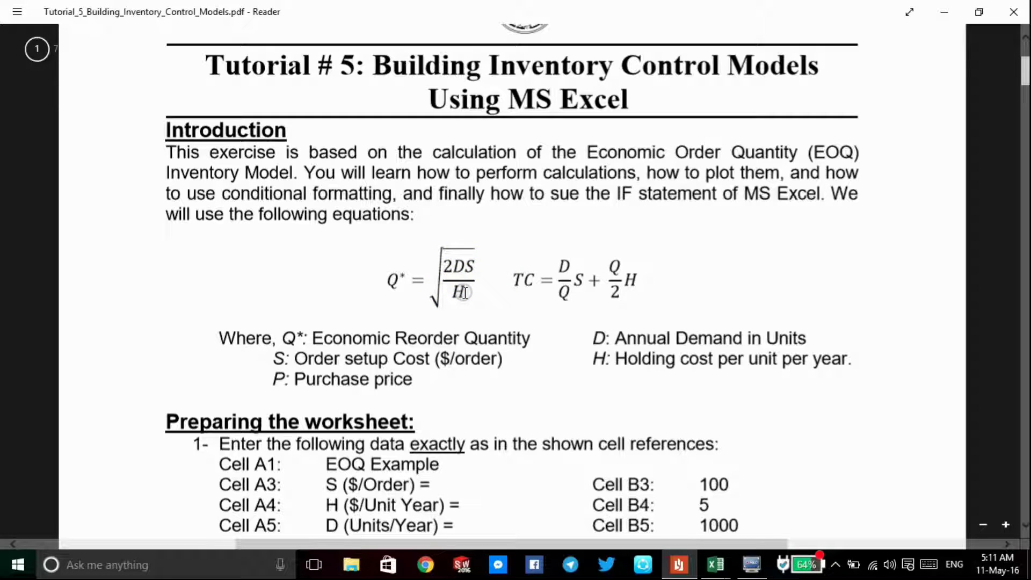
{"action": "left_click", "coordinate": [472, 296]}
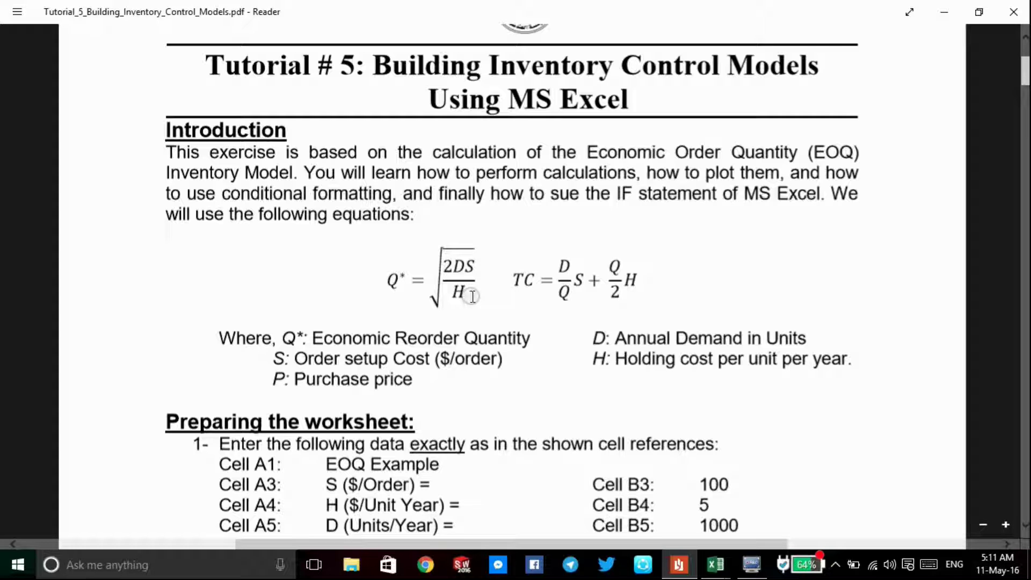
{"action": "left_click", "coordinate": [716, 564]}
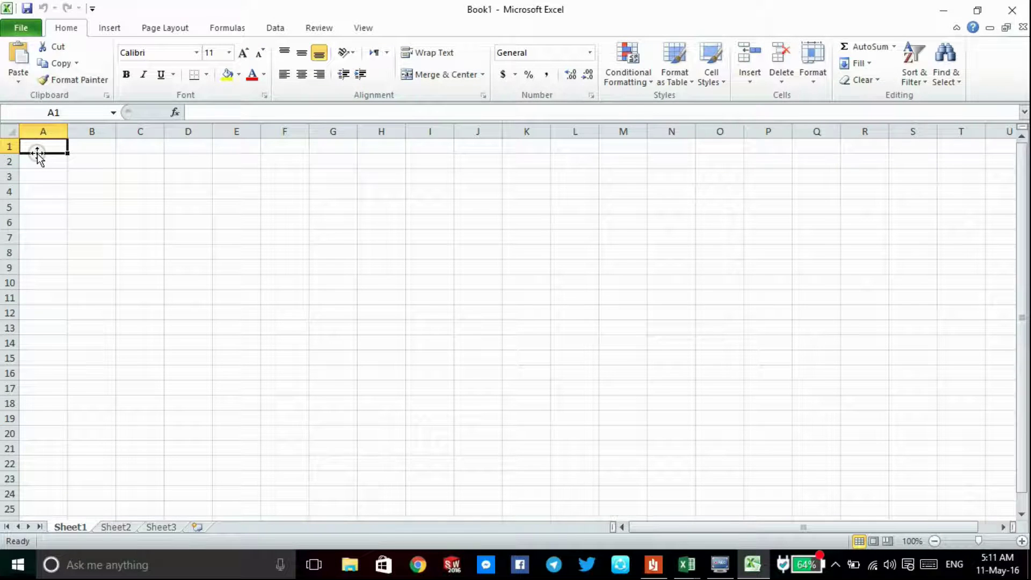
Enter the title 'EOQ example' in A1 and the label S($/order) in A3.
{"action": "type", "text": "EO"}
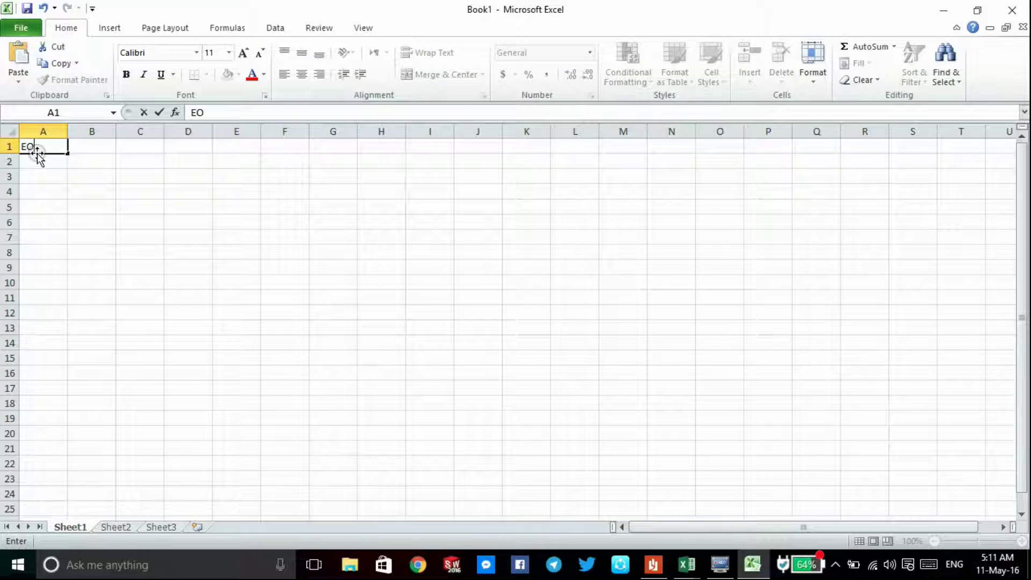
{"action": "type", "text": "Q"}
{"action": "type", "text": " exampl"}
{"action": "type", "text": "e"}
{"action": "key", "text": "Return"}
{"action": "key", "text": "Return"}
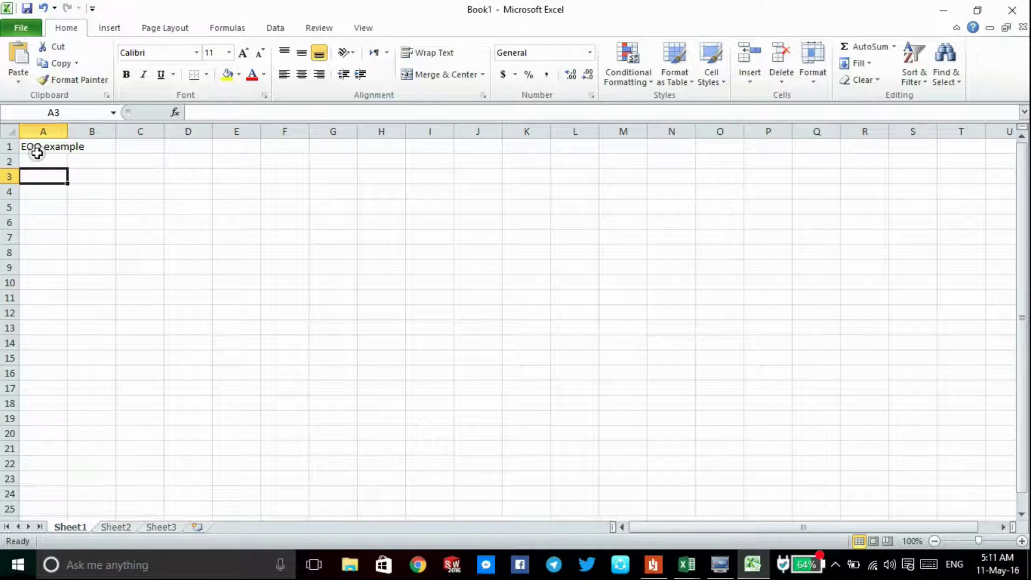
{"action": "type", "text": "S("}
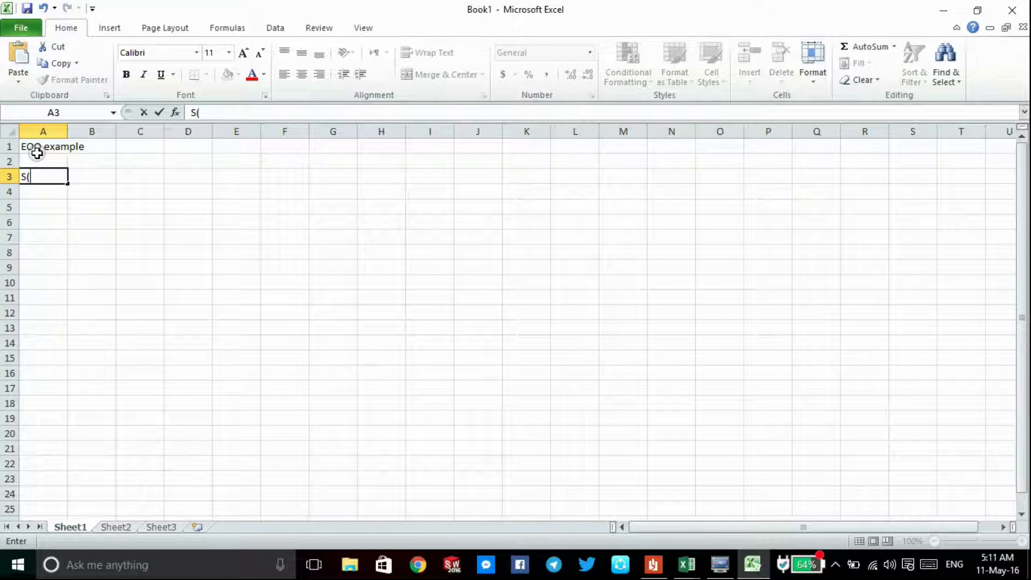
{"action": "type", "text": "$/order)"}
{"action": "key", "text": "Return"}
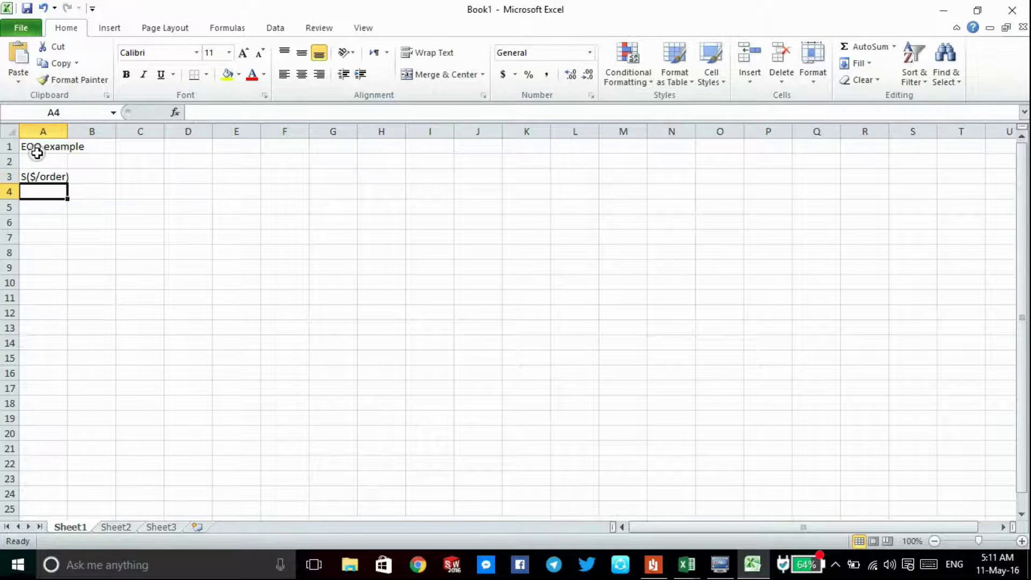
Add the labels H($/unit/year) in A4 and D(units/year) in A5.
{"action": "type", "text": "H"}
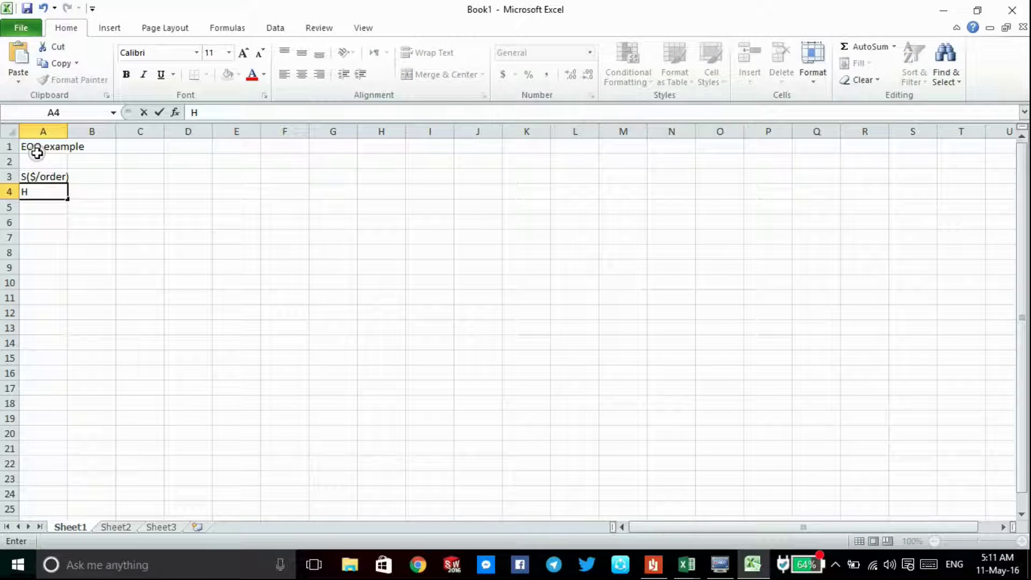
{"action": "type", "text": "($/year/"}
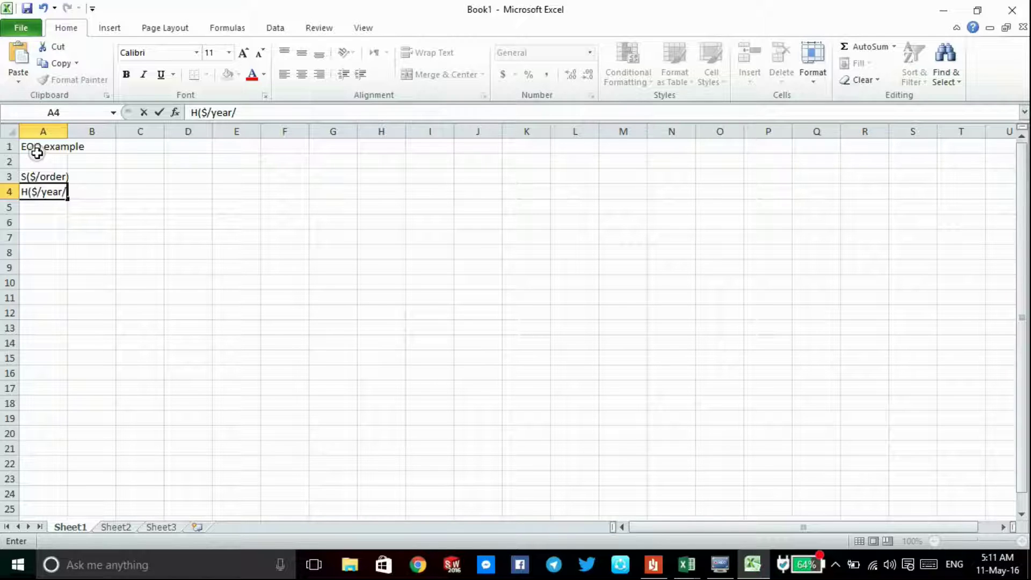
{"action": "key", "text": "BackSpace"}
{"action": "type", "text": ")"}
{"action": "key", "text": "ctrl+Return"}
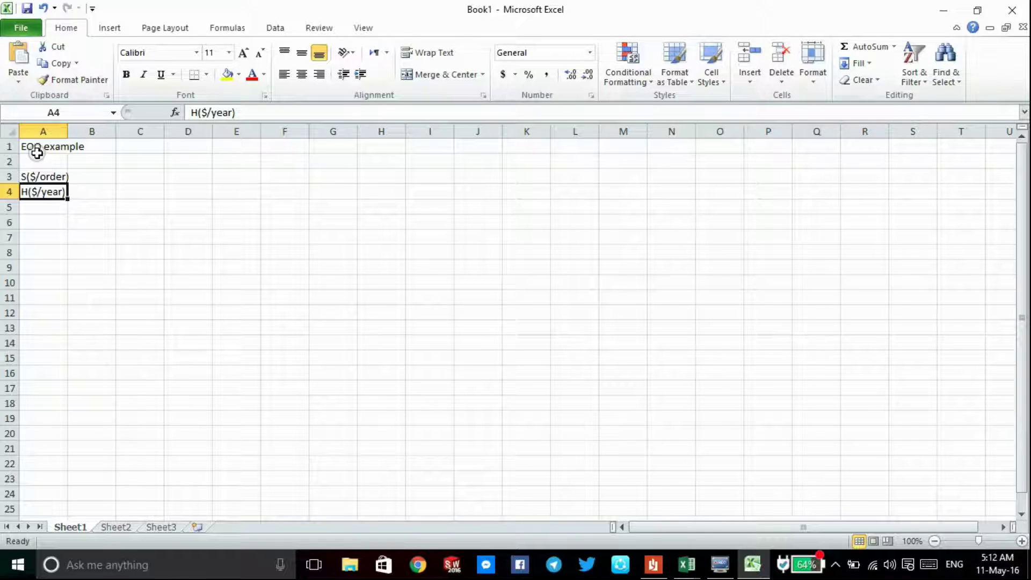
{"action": "double_click", "coordinate": [39, 192]}
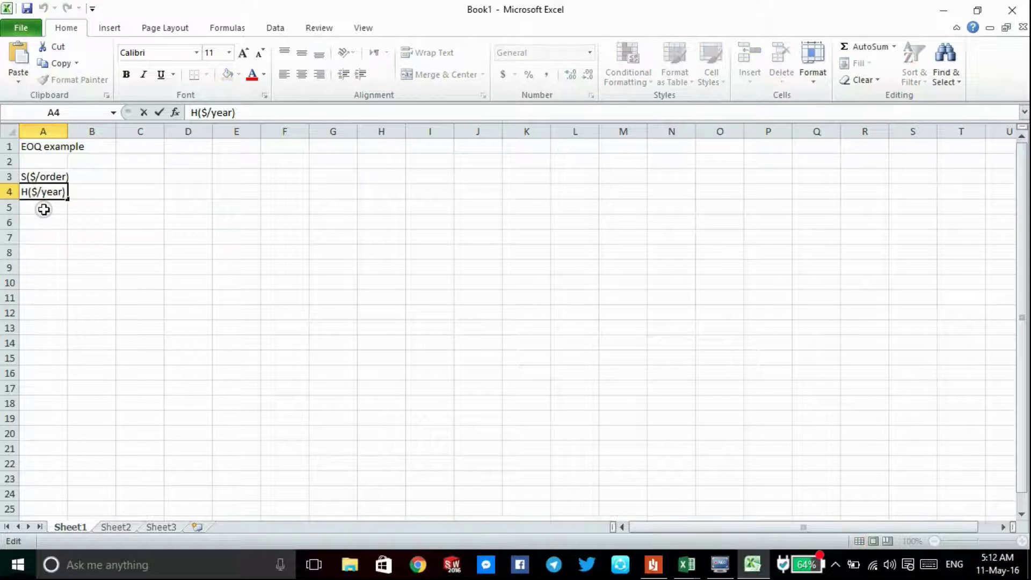
{"action": "type", "text": "unit/"}
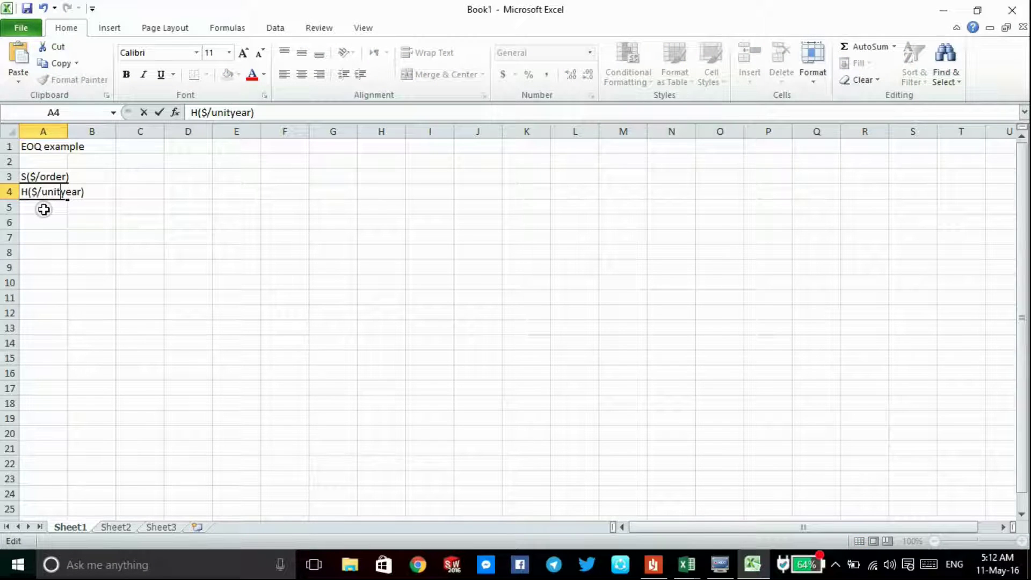
{"action": "left_click", "coordinate": [44, 209]}
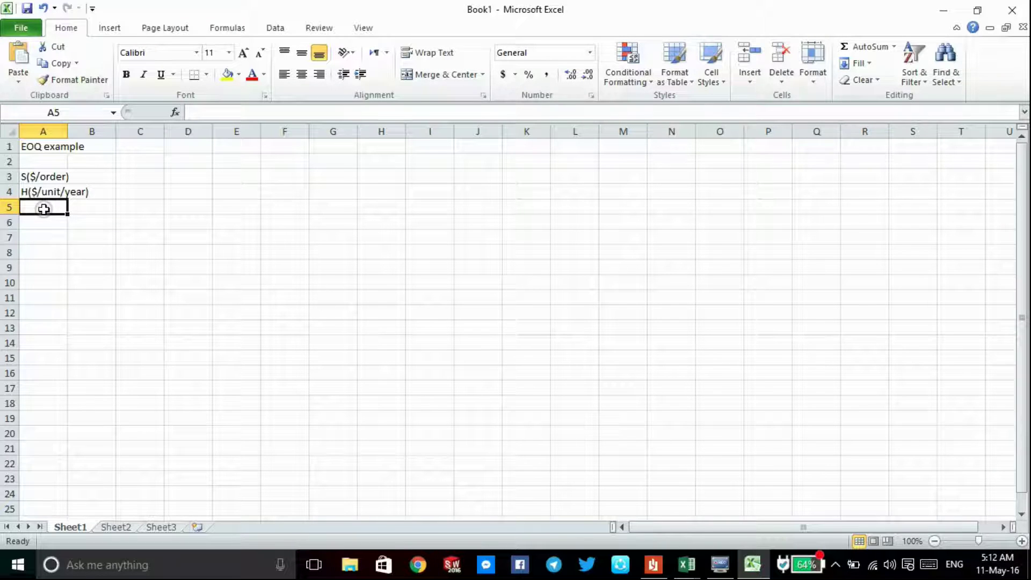
{"action": "type", "text": "D"}
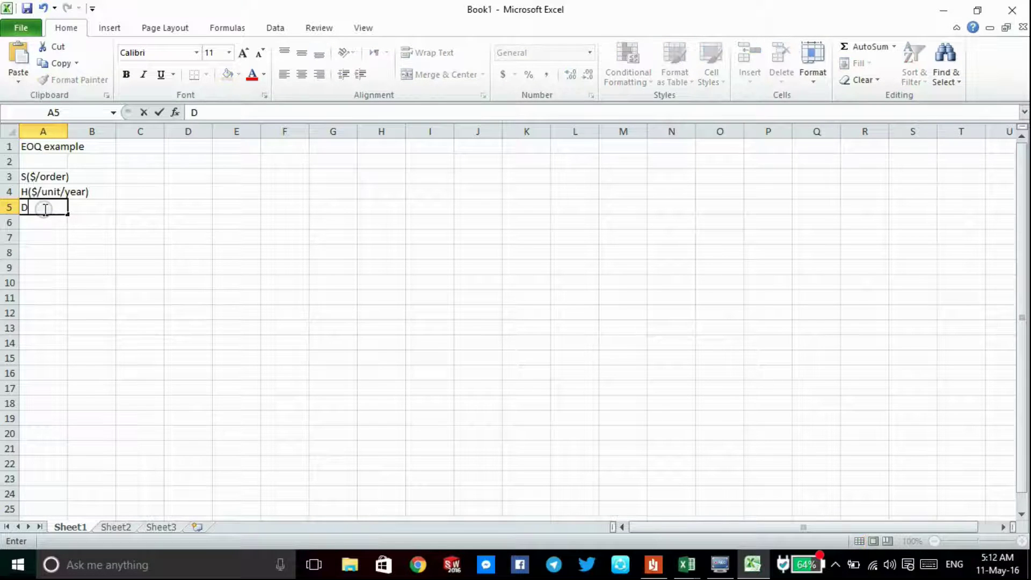
{"action": "type", "text": "(units/y"}
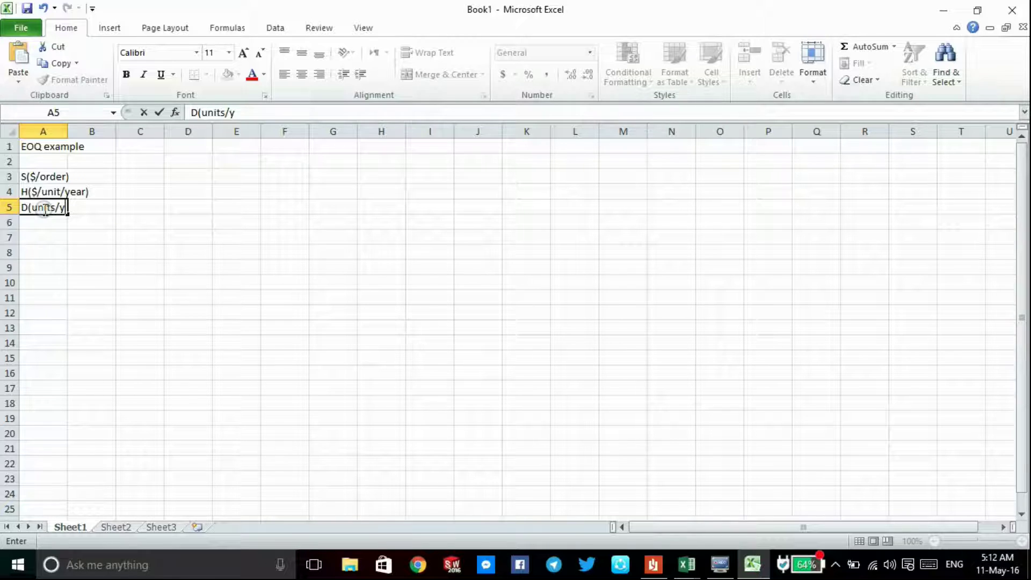
{"action": "type", "text": "ear)"}
{"action": "key", "text": "Return"}
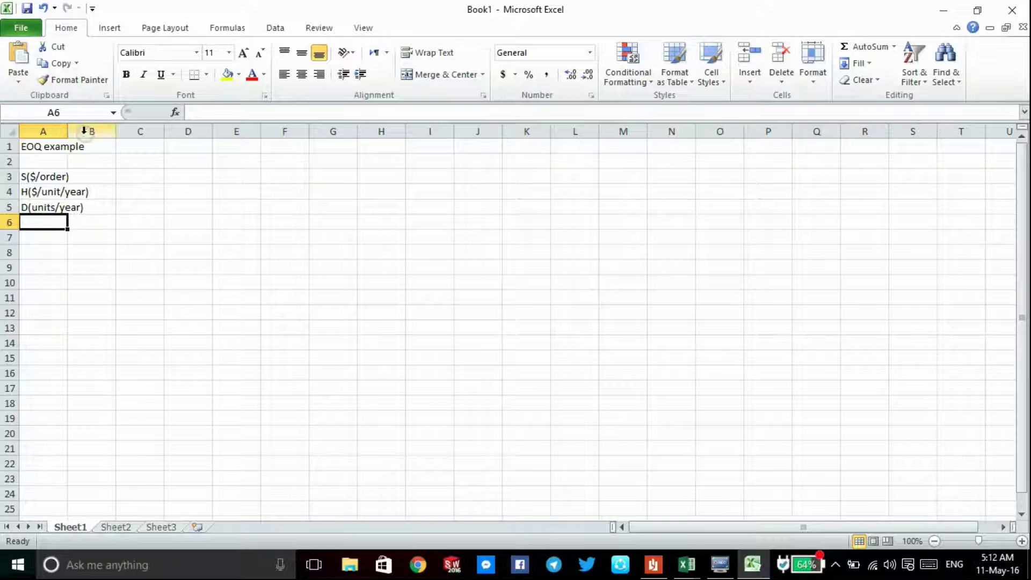
Set the EOQ example title to 20 pt and widen column A to fit it.
{"action": "left_click", "coordinate": [28, 146]}
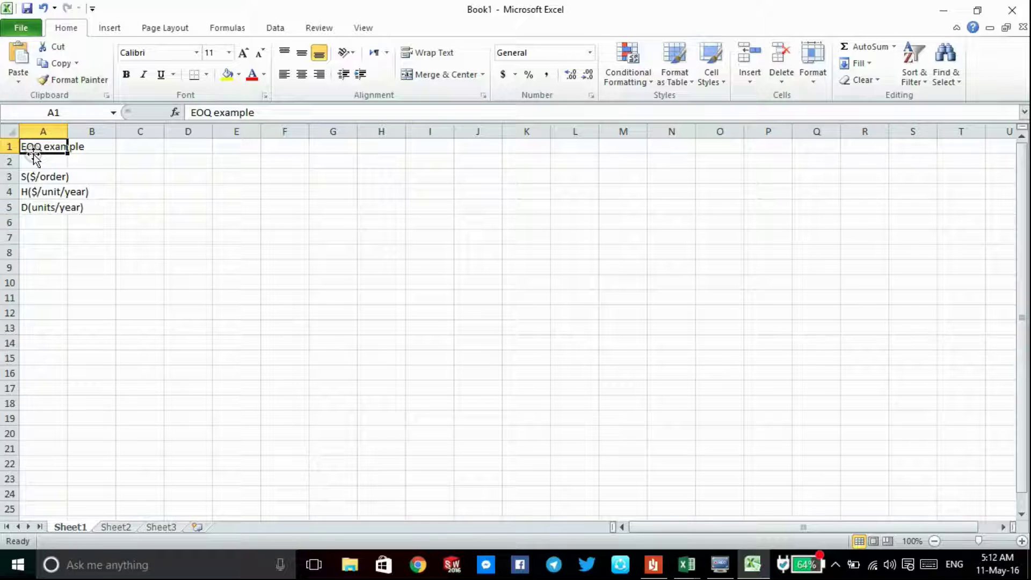
{"action": "left_click", "coordinate": [229, 53]}
{"action": "left_click", "coordinate": [211, 171]}
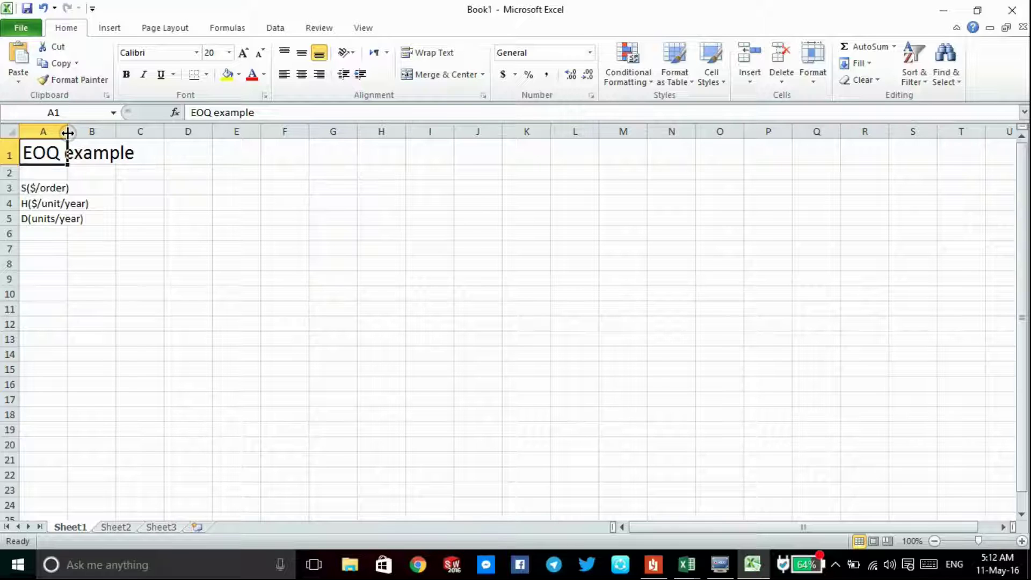
{"action": "left_click_drag", "start_coordinate": [68, 132], "coordinate": [119, 152]}
{"action": "left_click", "coordinate": [40, 153]}
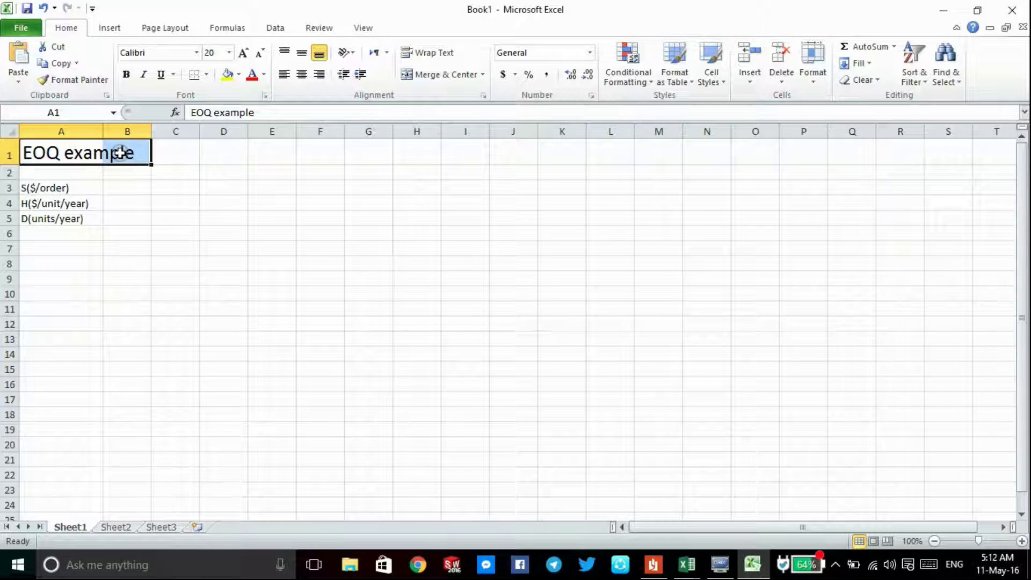
Merge and centre the title across A1:B1, making it bold, underlined and red.
{"action": "left_click", "coordinate": [431, 79]}
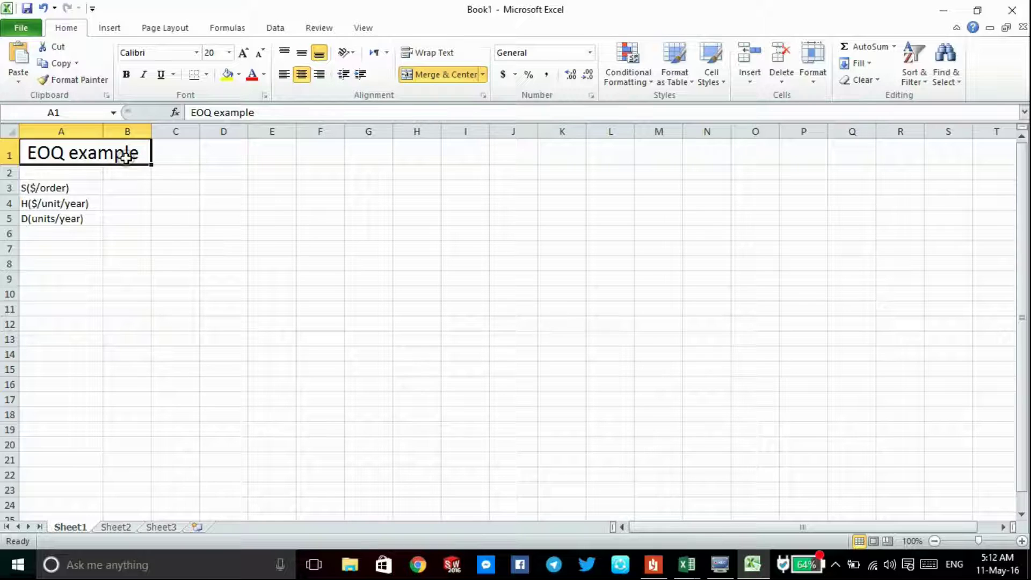
{"action": "left_click", "coordinate": [126, 74]}
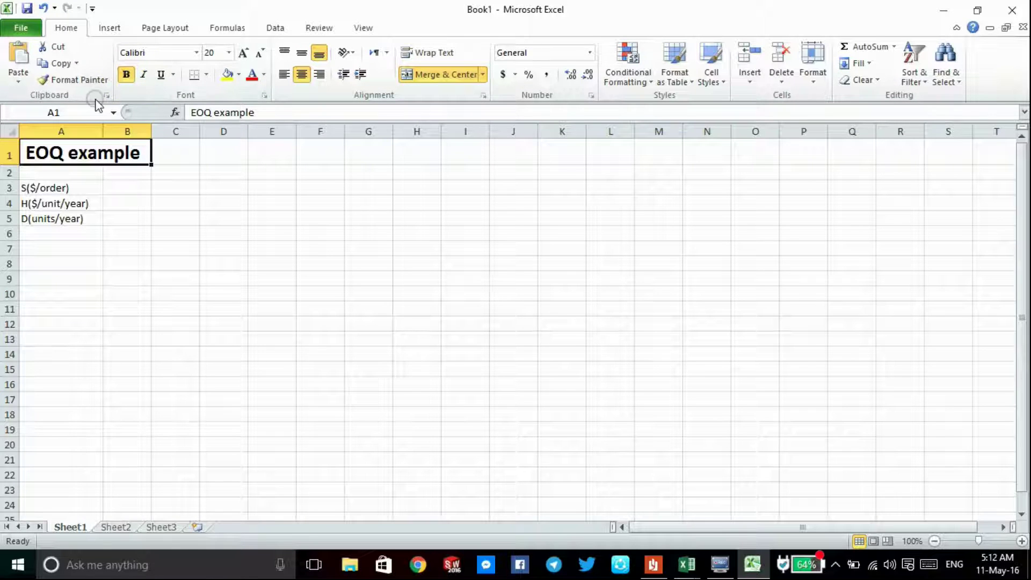
{"action": "left_click", "coordinate": [160, 74]}
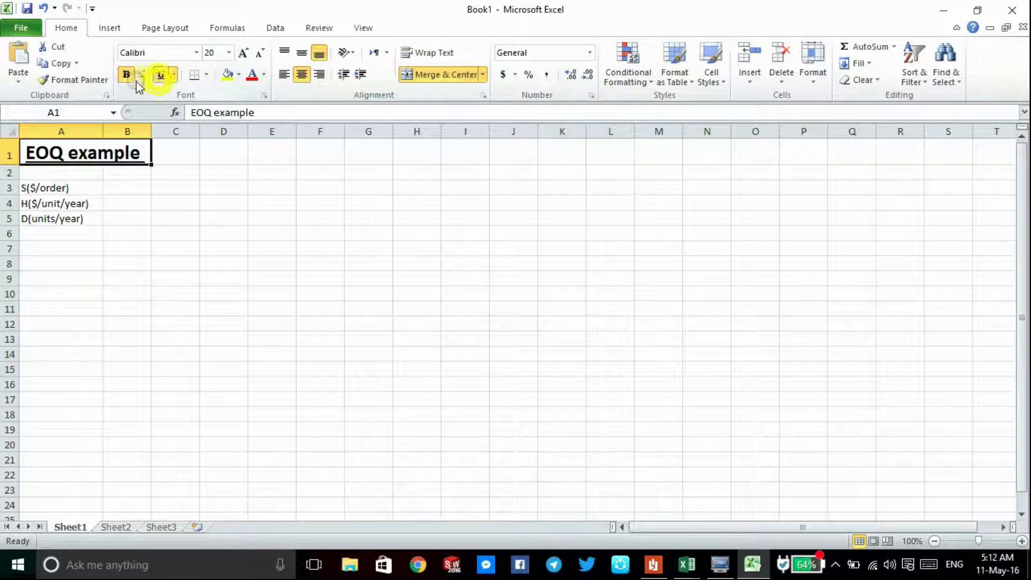
{"action": "left_click", "coordinate": [253, 78]}
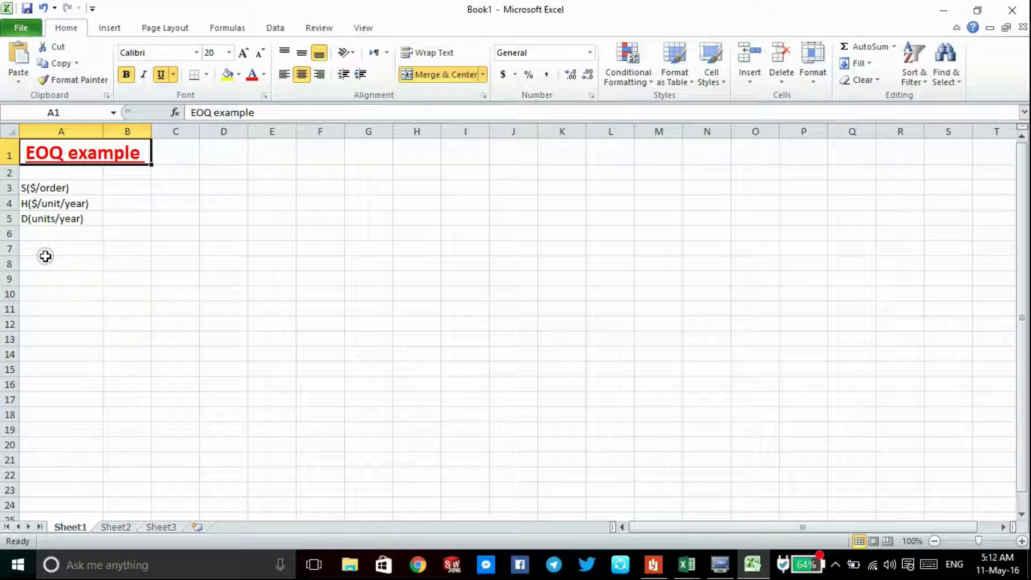
{"action": "left_click", "coordinate": [116, 191]}
Enter 100, 5 and 1000 into B3, B4 and B5.
{"action": "type", "text": "100"}
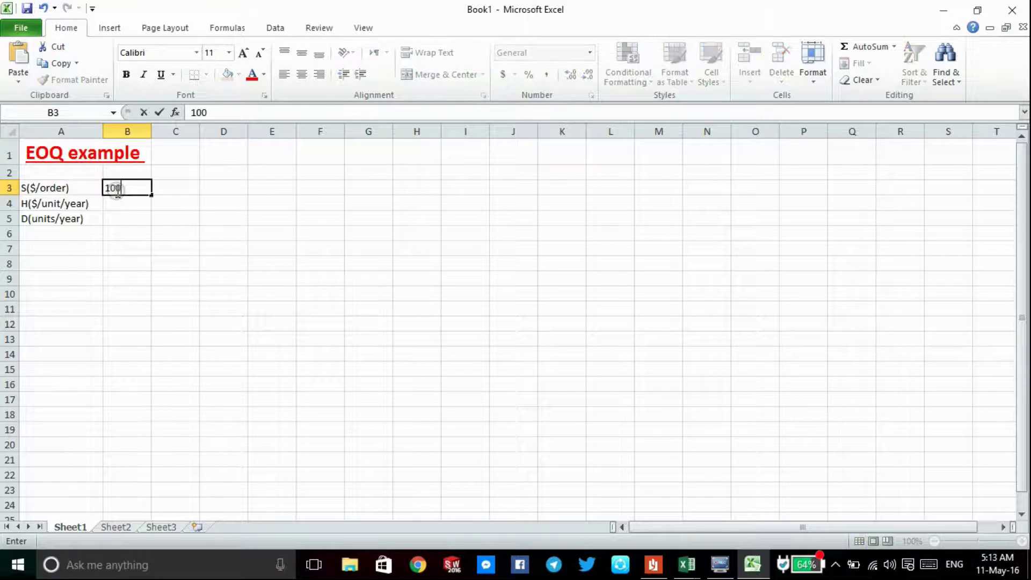
{"action": "key", "text": "Return"}
{"action": "type", "text": "5"}
{"action": "key", "text": "Return"}
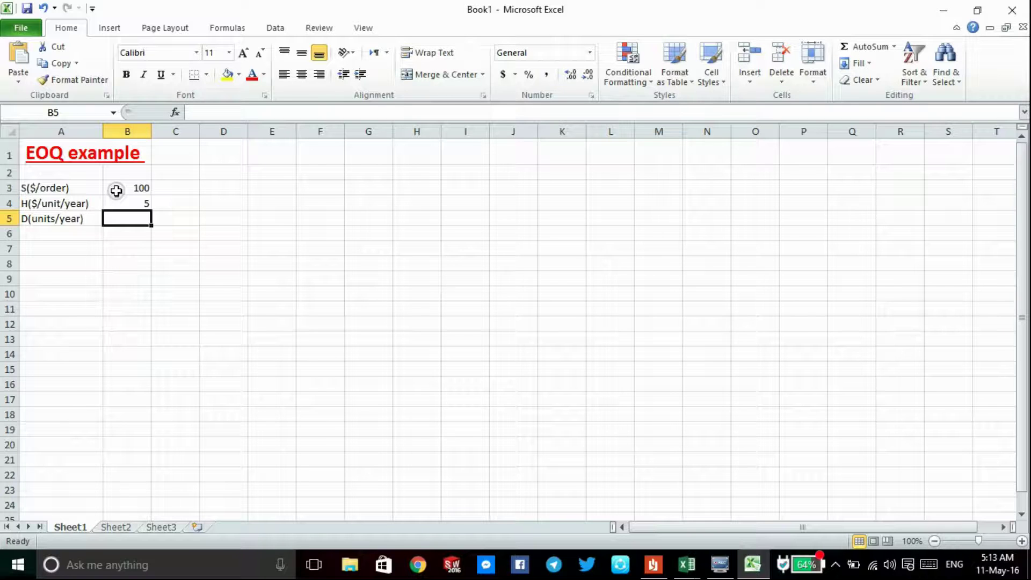
{"action": "type", "text": "1000"}
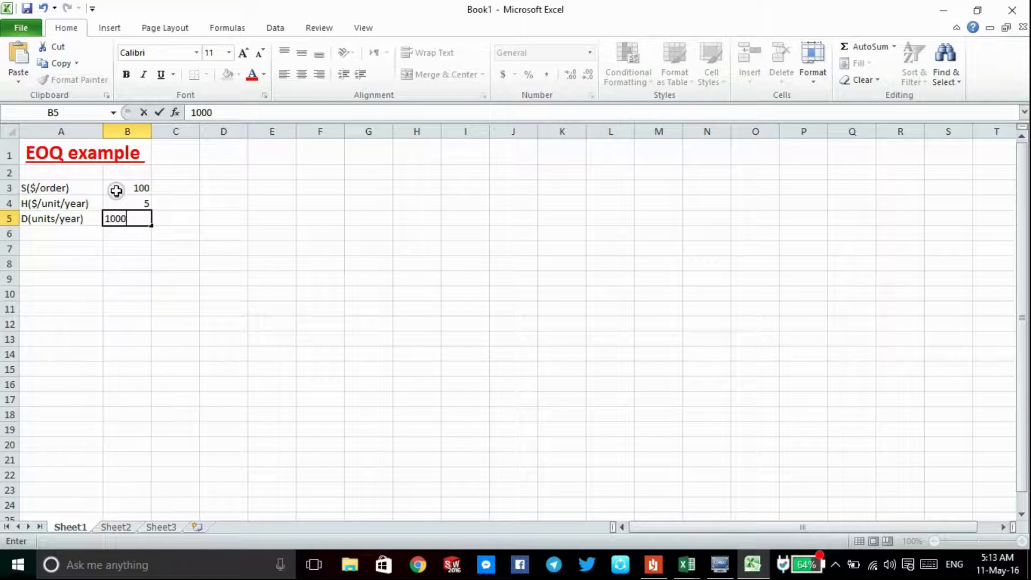
{"action": "key", "text": "Return"}
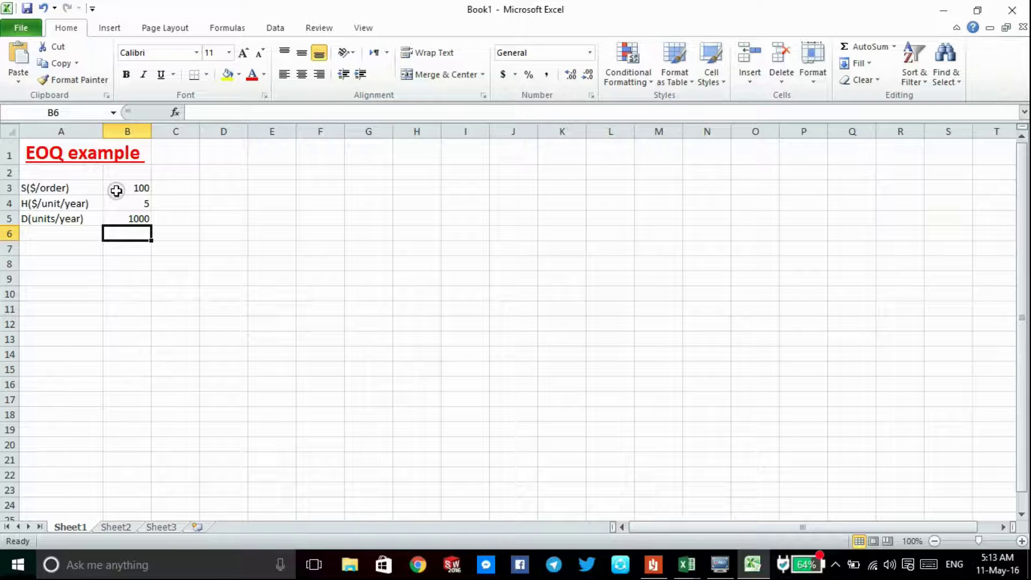
Add the labels Q* in A7 and min cost in A8.
{"action": "left_click", "coordinate": [64, 250]}
{"action": "type", "text": "Q*"}
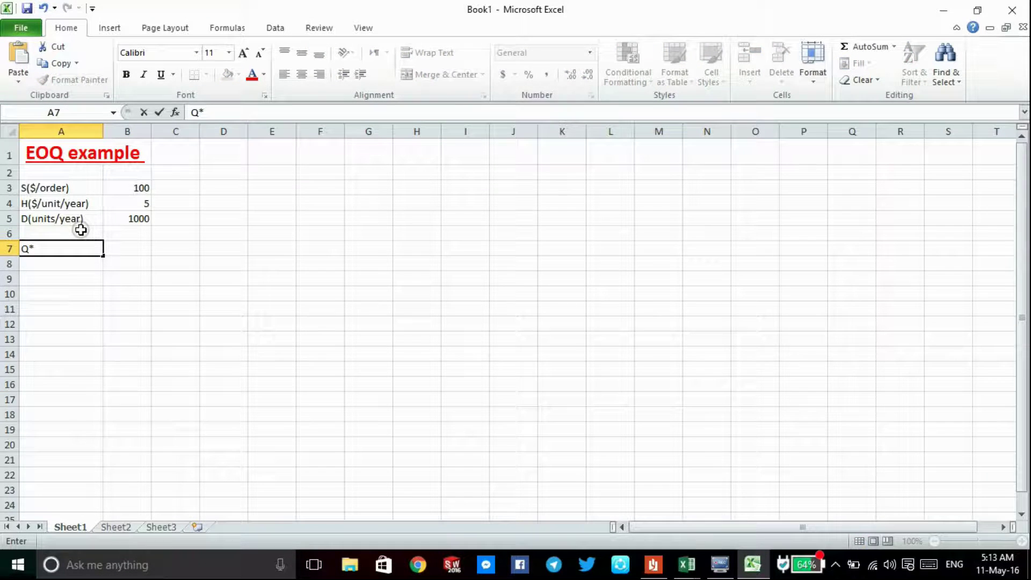
{"action": "key", "text": "Return"}
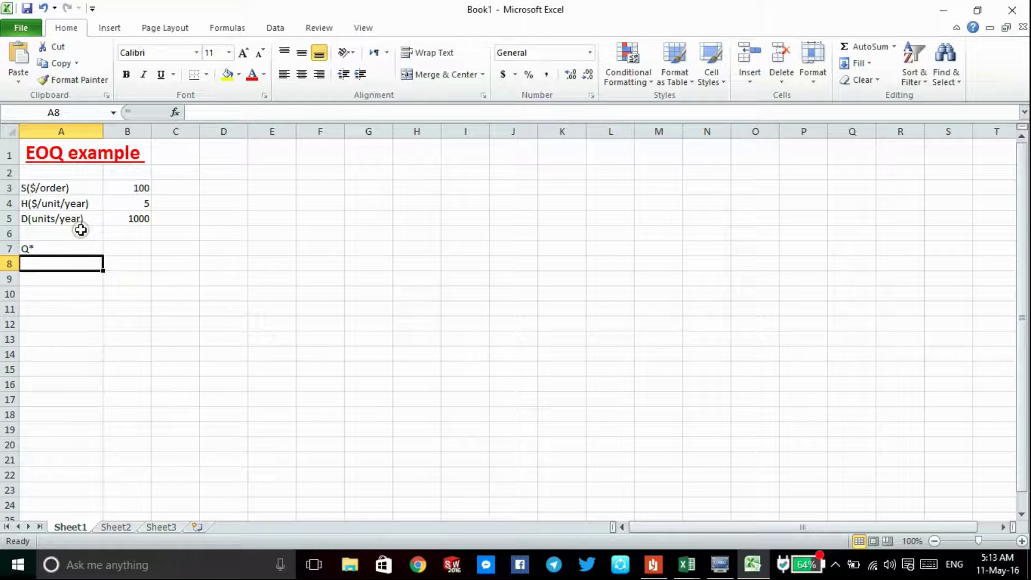
{"action": "type", "text": "min"}
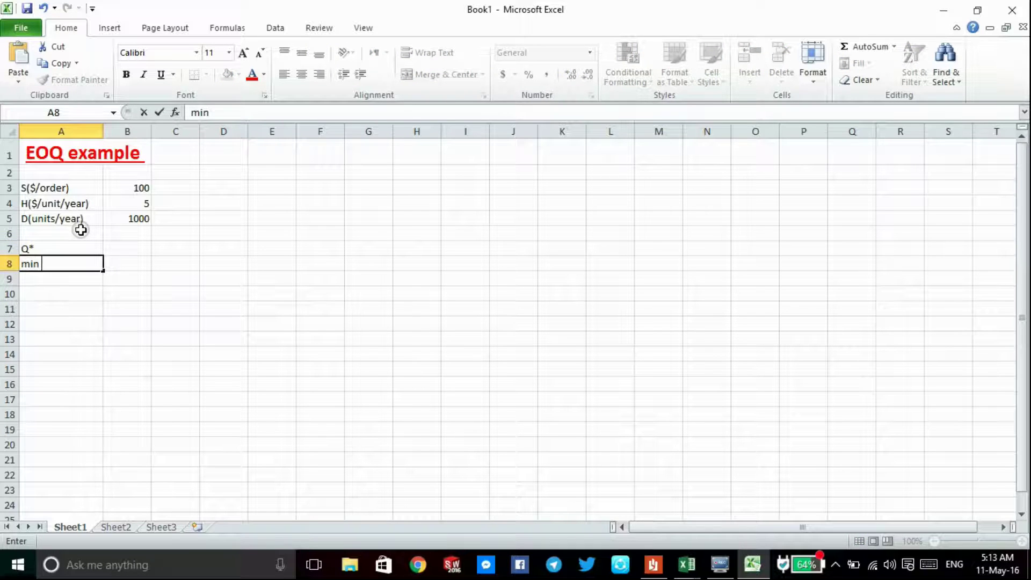
{"action": "type", "text": " cost"}
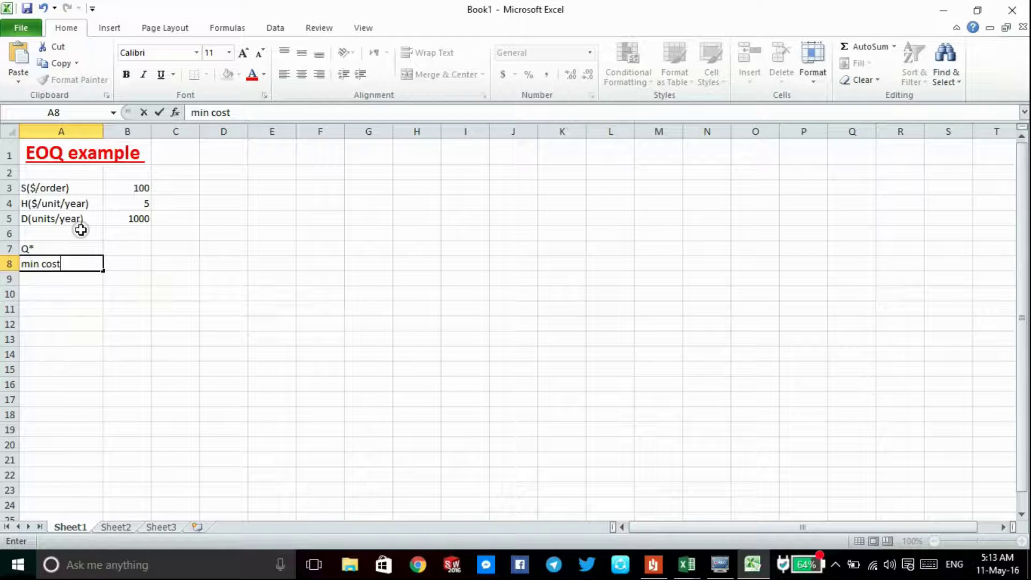
{"action": "left_click", "coordinate": [113, 249]}
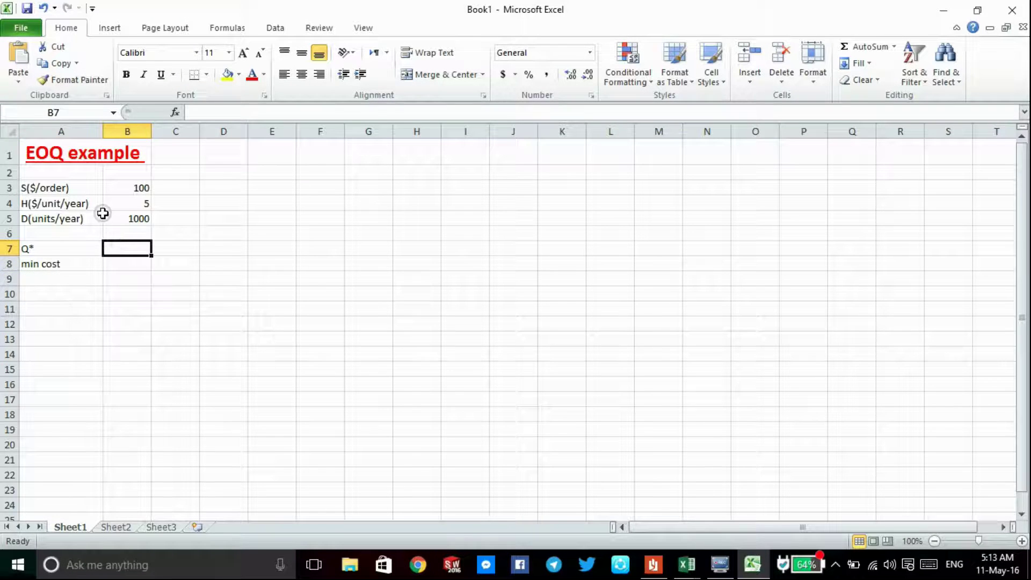
Snap Excel to the left half with the tutorial PDF on the right.
{"action": "left_click_drag", "start_coordinate": [523, 12], "coordinate": [0, 48]}
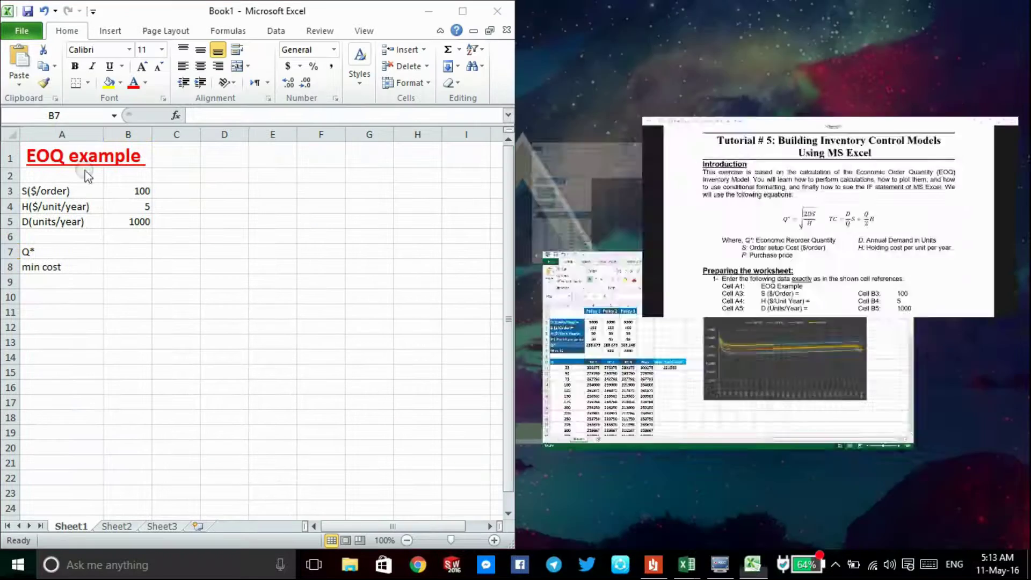
{"action": "left_click", "coordinate": [862, 215]}
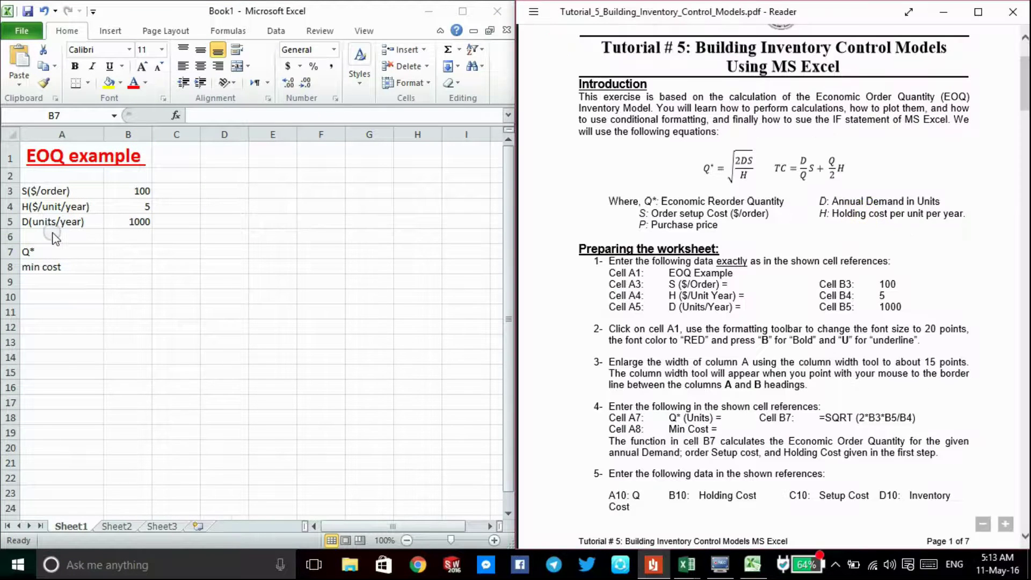
{"action": "left_click", "coordinate": [122, 249]}
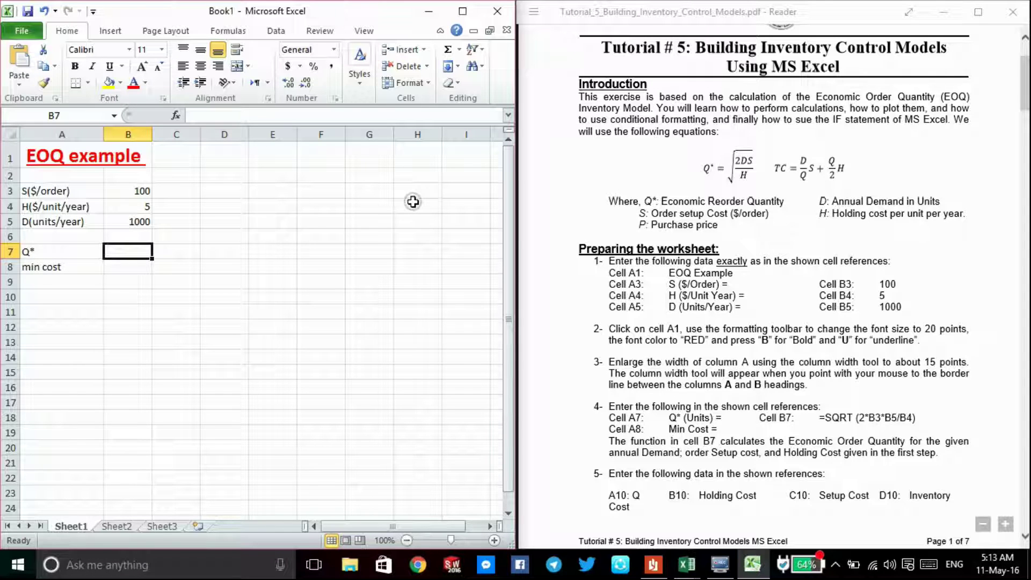
Enter =SQRT(2*B5*B3/B4) in B7 to compute the EOQ of 200.
{"action": "type", "text": "=sqrt"}
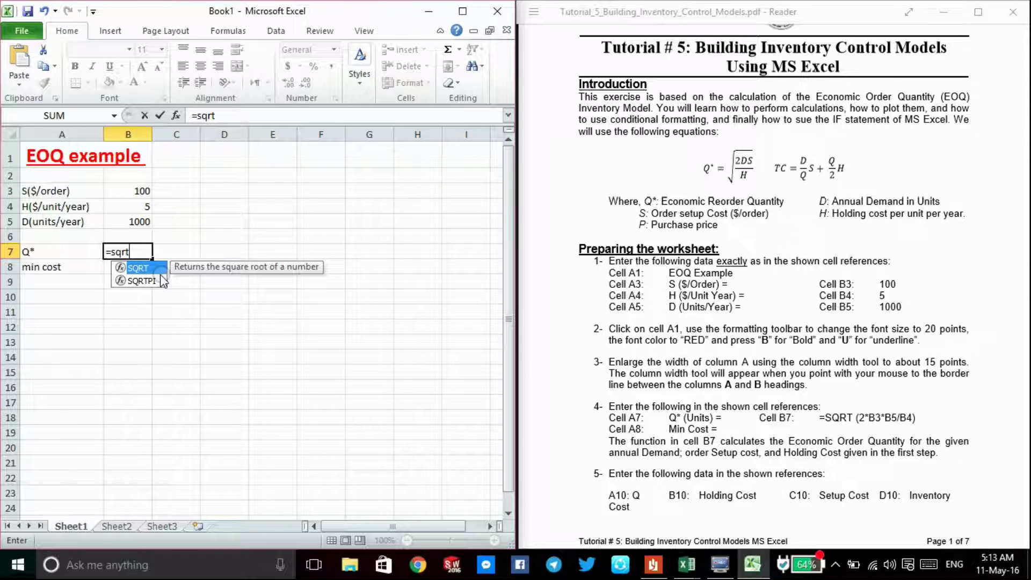
{"action": "double_click", "coordinate": [154, 272]}
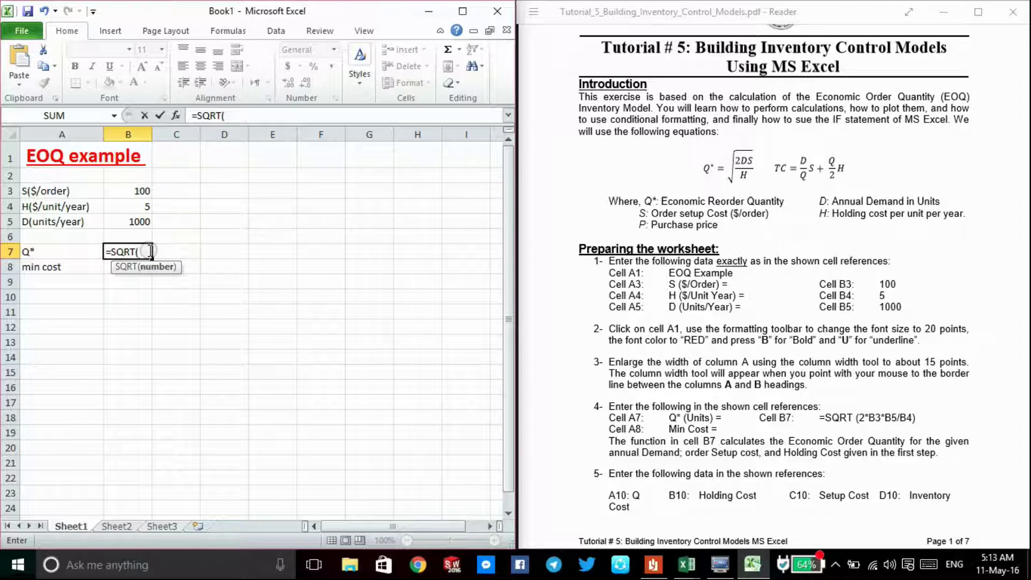
{"action": "type", "text": "2*"}
{"action": "left_click", "coordinate": [110, 221]}
{"action": "type", "text": "*"}
{"action": "left_click", "coordinate": [130, 192]}
{"action": "type", "text": "/"}
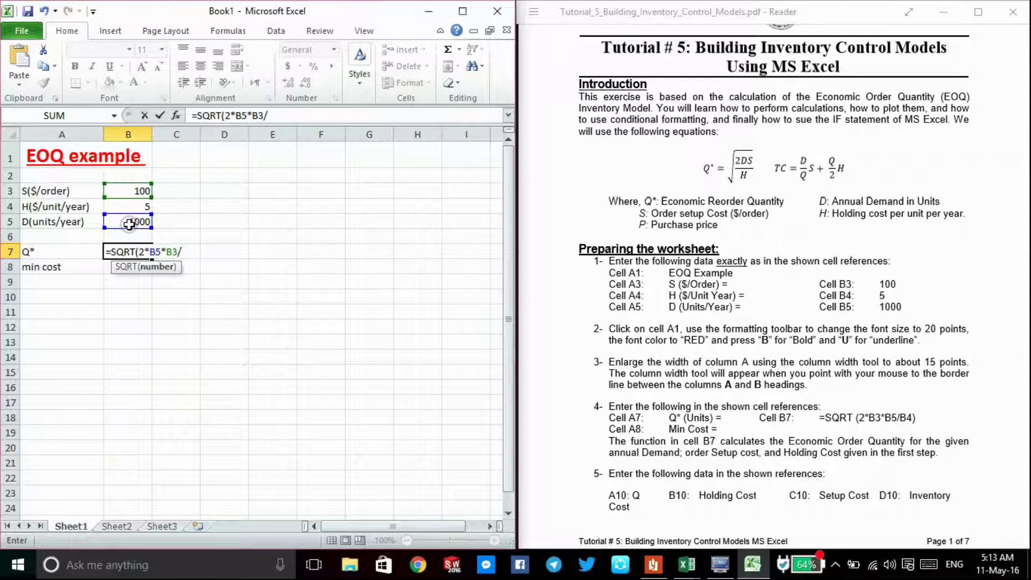
{"action": "left_click", "coordinate": [131, 207]}
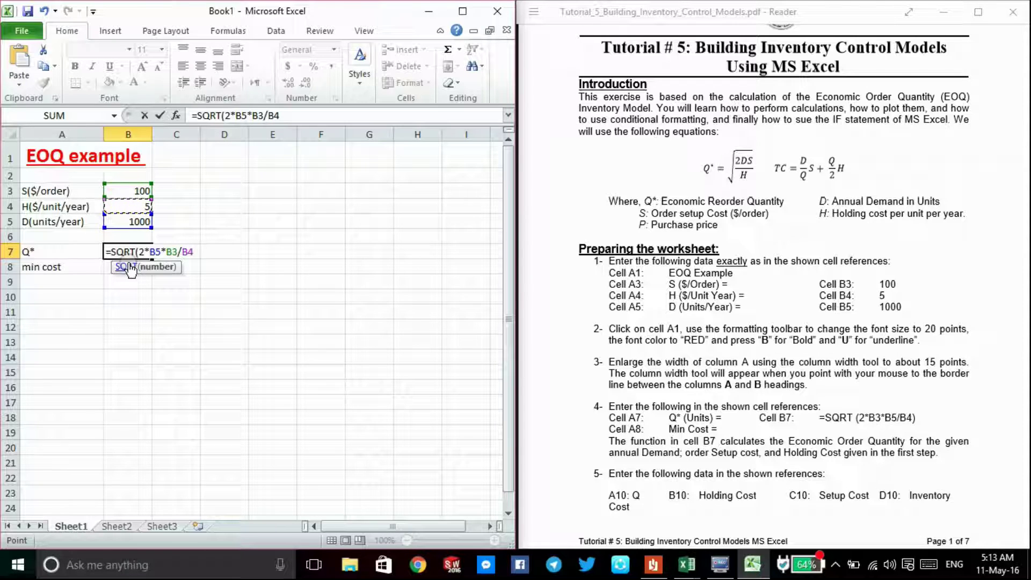
{"action": "type", "text": ")"}
{"action": "key", "text": "Return"}
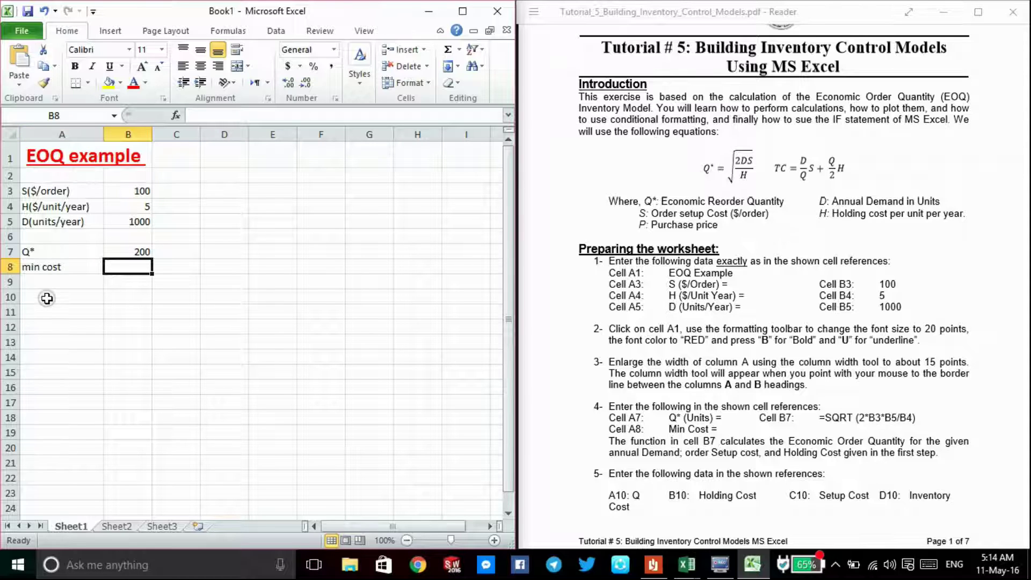
Enter the headers Q, Holding cost, setup cost and inventory cost in A10:D10.
{"action": "left_click", "coordinate": [46, 299]}
{"action": "type", "text": "Q"}
{"action": "key", "text": "Tab"}
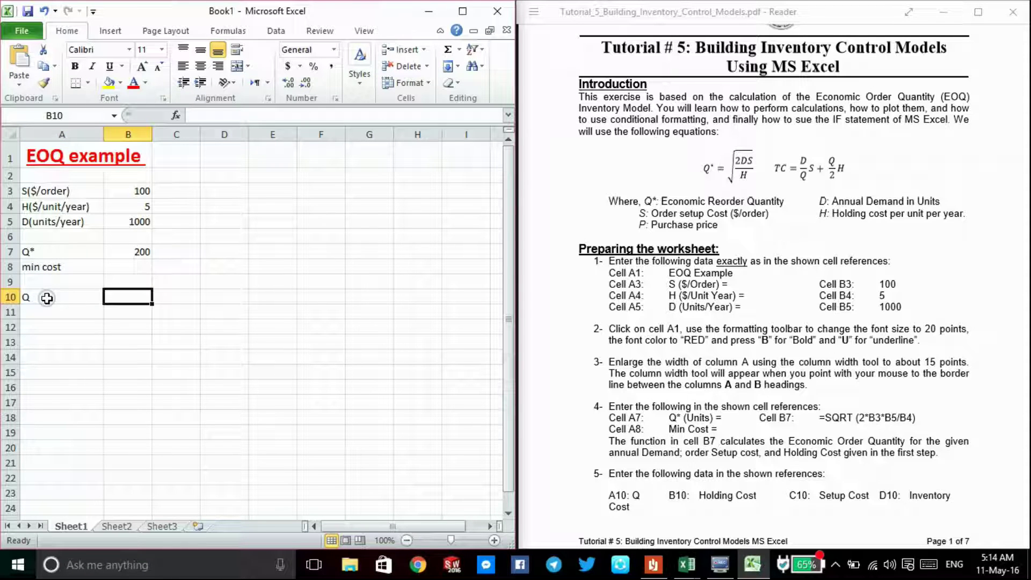
{"action": "type", "text": "Holding cost"}
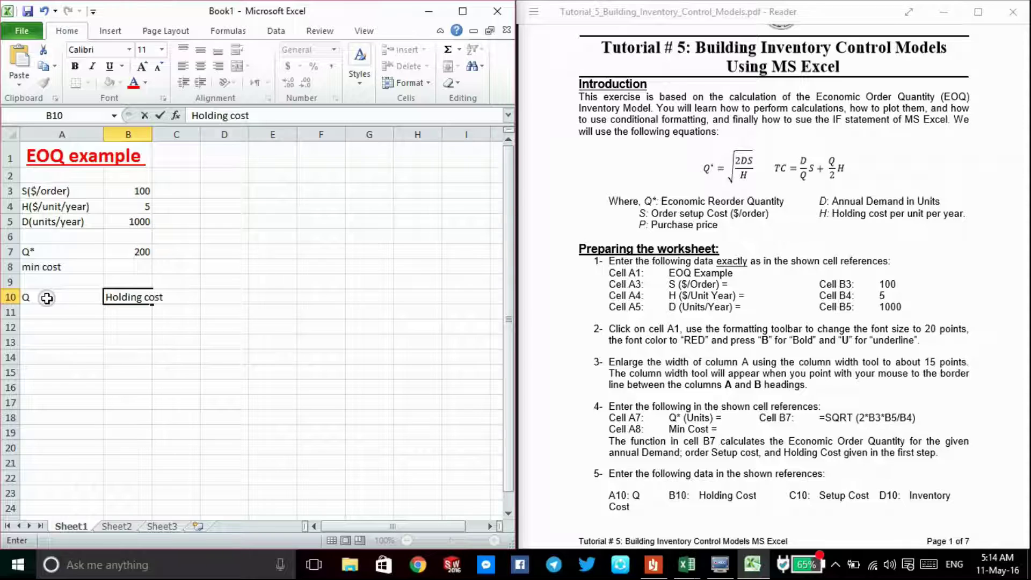
{"action": "key", "text": "Tab"}
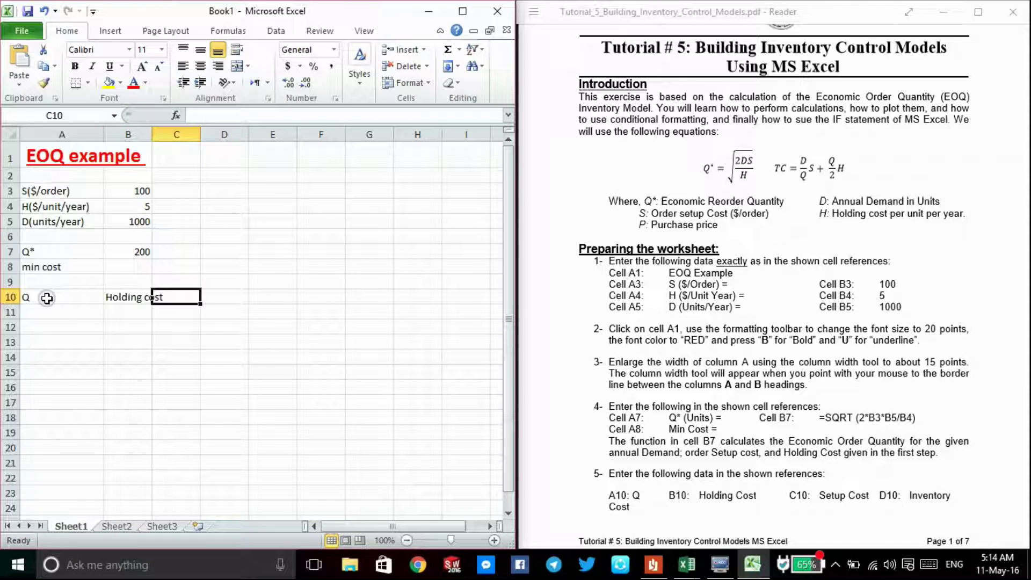
{"action": "type", "text": "setup cost"}
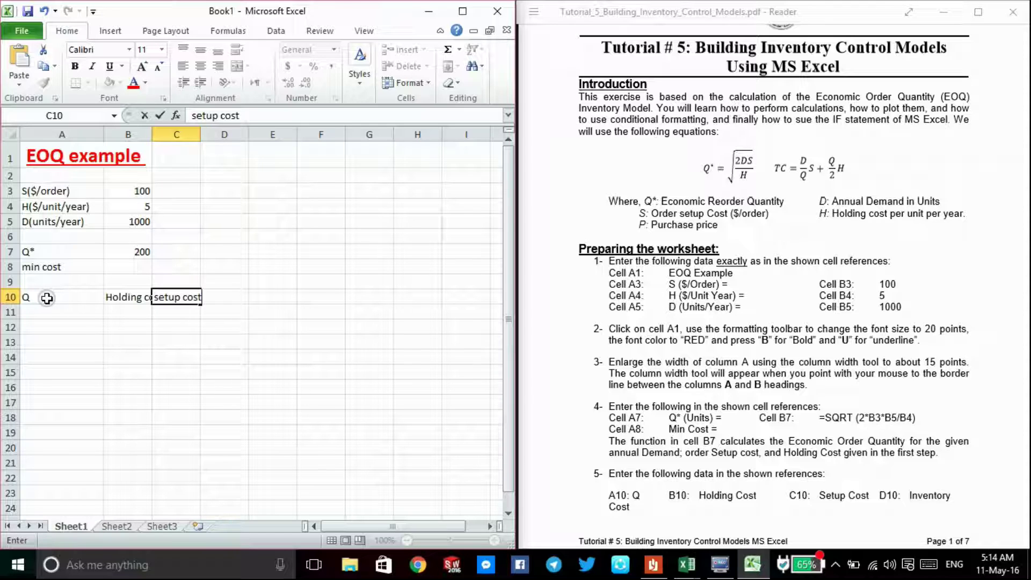
{"action": "key", "text": "Tab"}
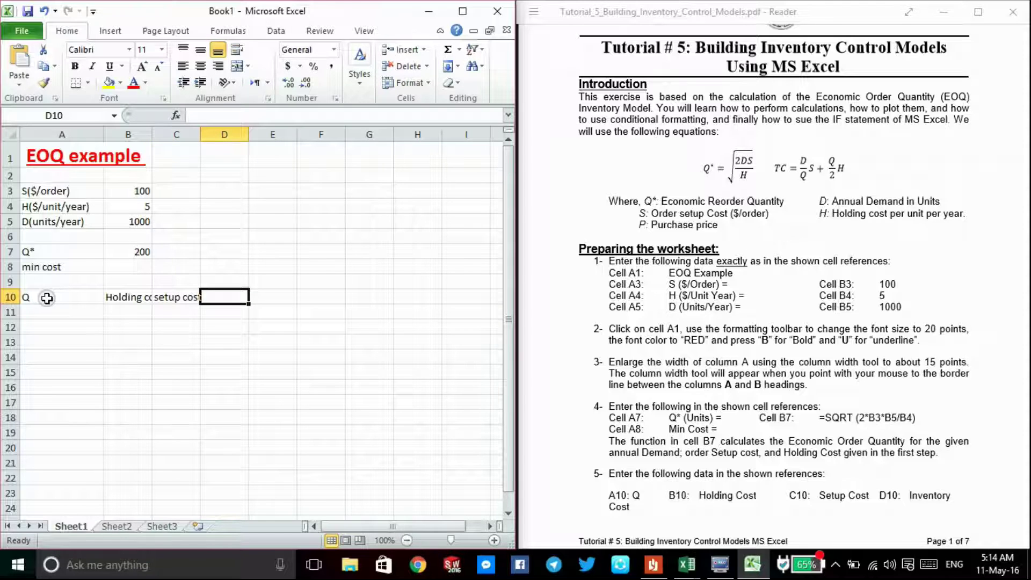
{"action": "type", "text": "inventory"}
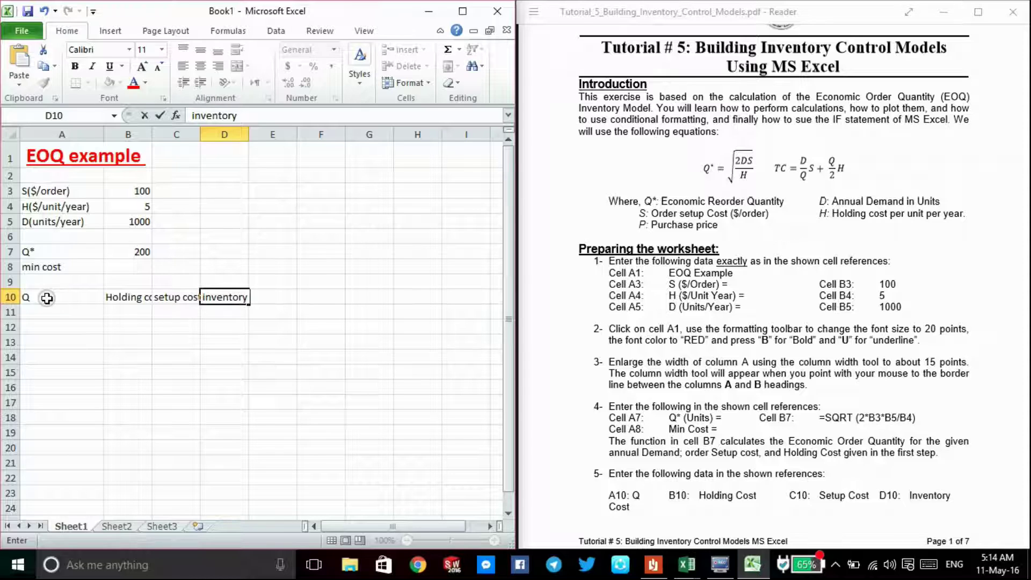
{"action": "type", "text": " co"}
{"action": "key", "text": "Return"}
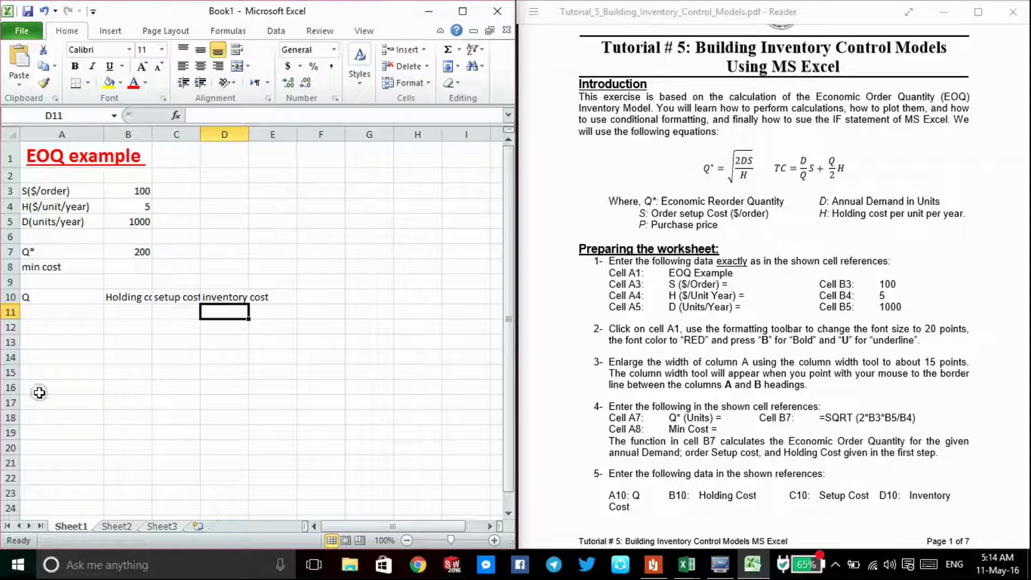
{"action": "left_click", "coordinate": [4, 297]}
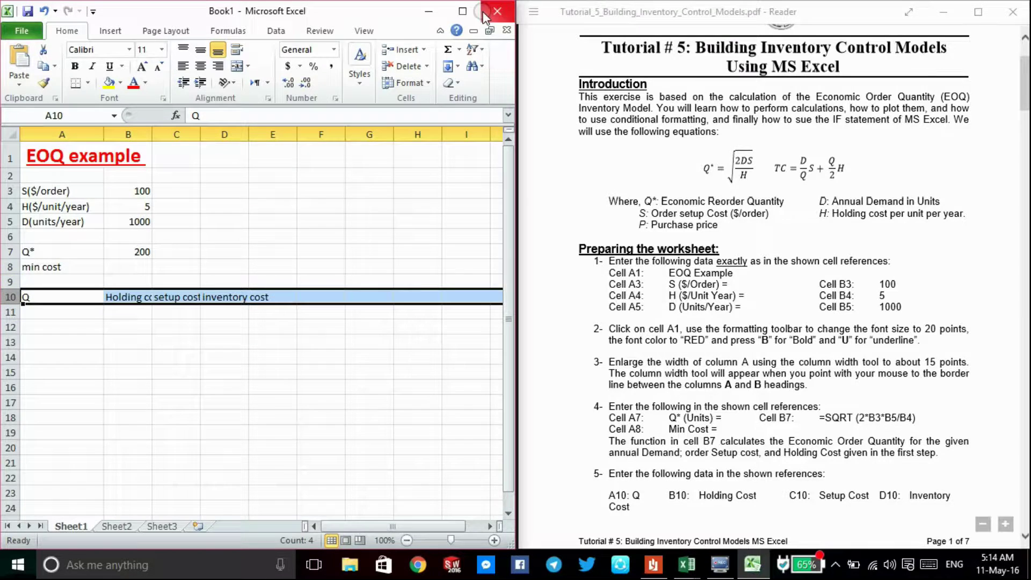
Maximise Excel and make the row 10 headers wrapped, centred, bold and blue.
{"action": "left_click", "coordinate": [465, 9]}
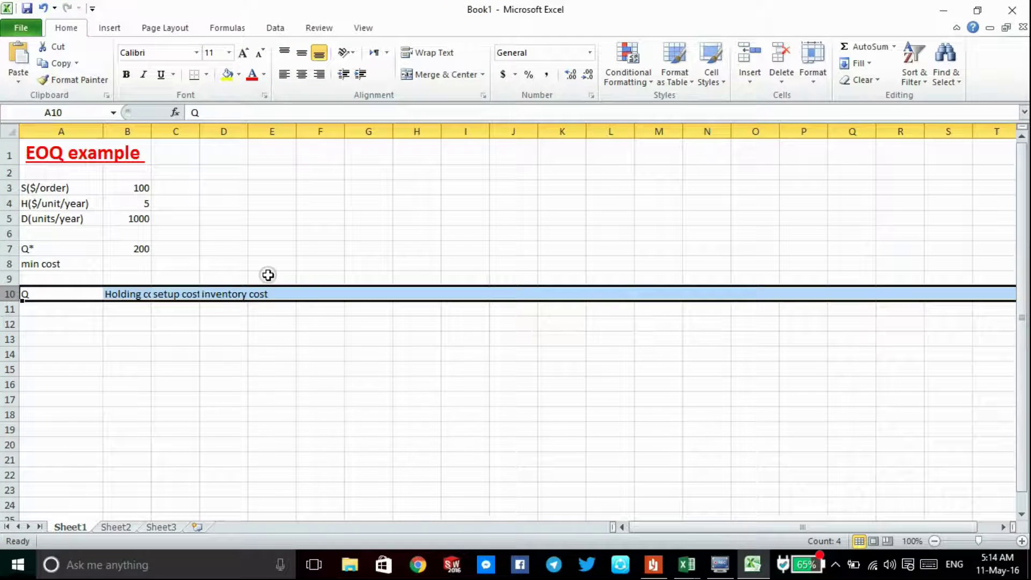
{"action": "left_click", "coordinate": [442, 55]}
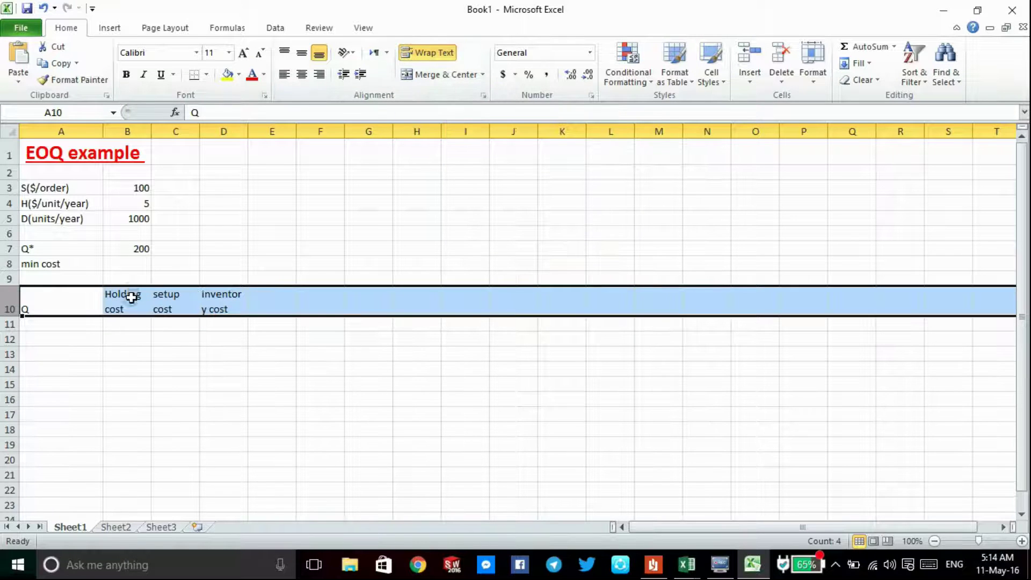
{"action": "left_click", "coordinate": [302, 73]}
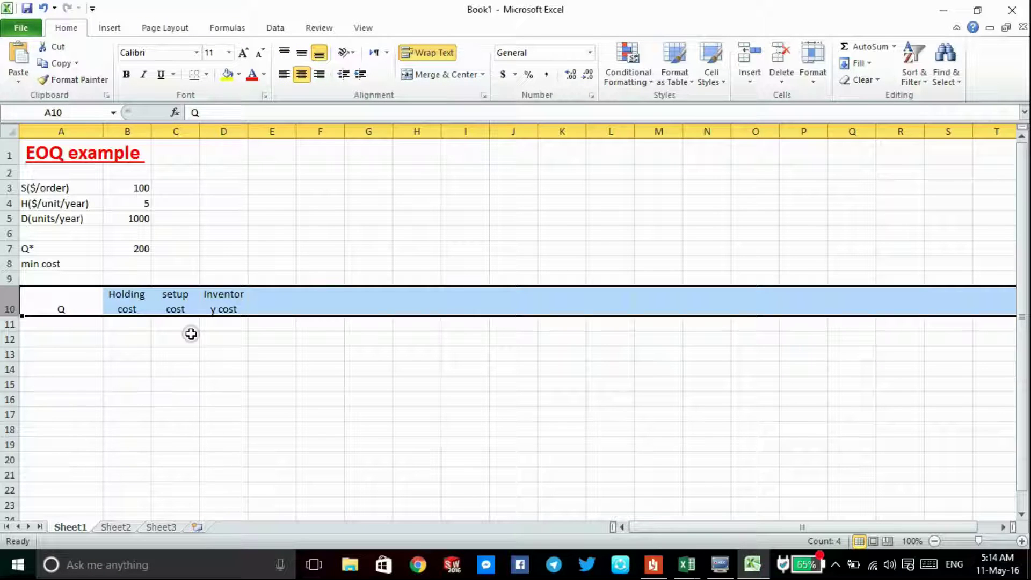
{"action": "left_click", "coordinate": [267, 76]}
{"action": "left_click", "coordinate": [344, 203]}
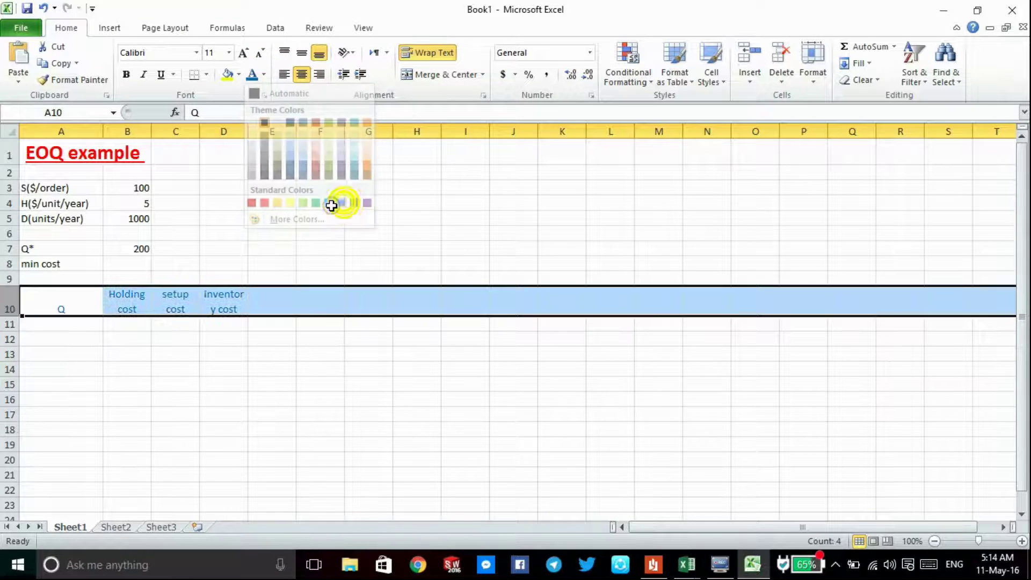
{"action": "left_click", "coordinate": [126, 74]}
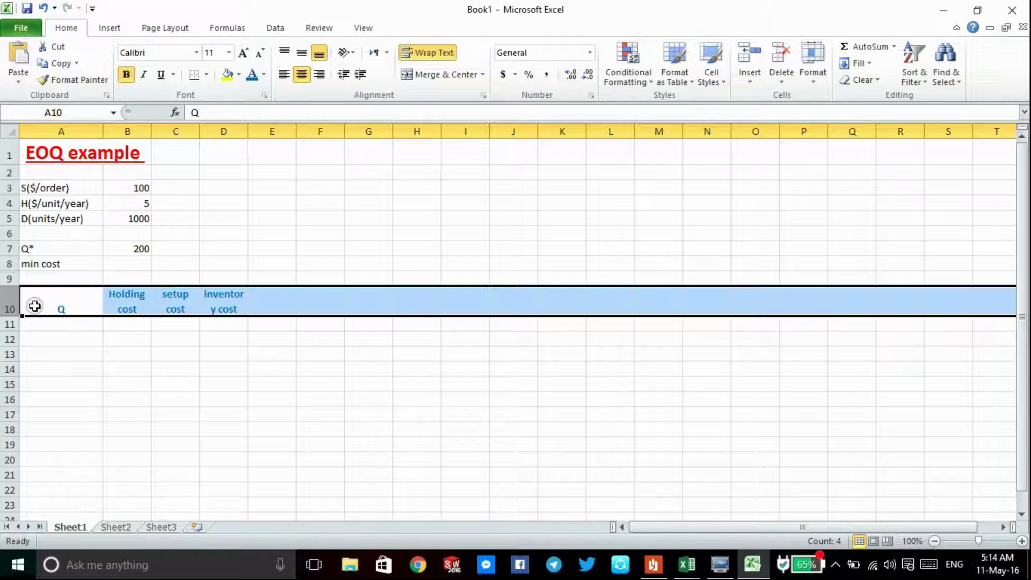
{"action": "left_click", "coordinate": [45, 324]}
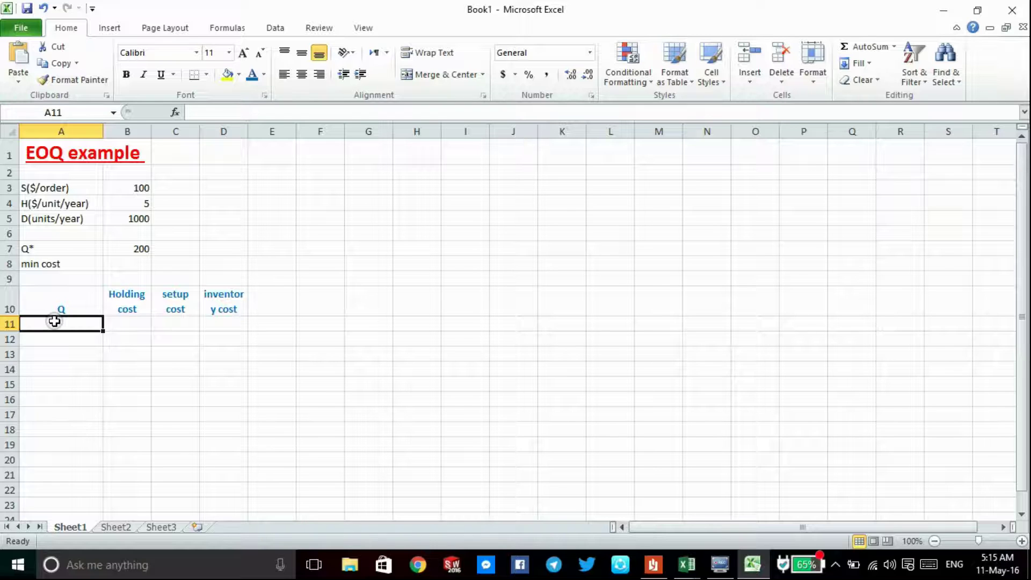
Fill A11:A50 with Q values from 25 to 1000 in steps of 25.
{"action": "type", "text": "25"}
{"action": "key", "text": "Return"}
{"action": "type", "text": "50"}
{"action": "key", "text": "Return"}
{"action": "left_click_drag", "start_coordinate": [54, 322], "coordinate": [63, 459]}
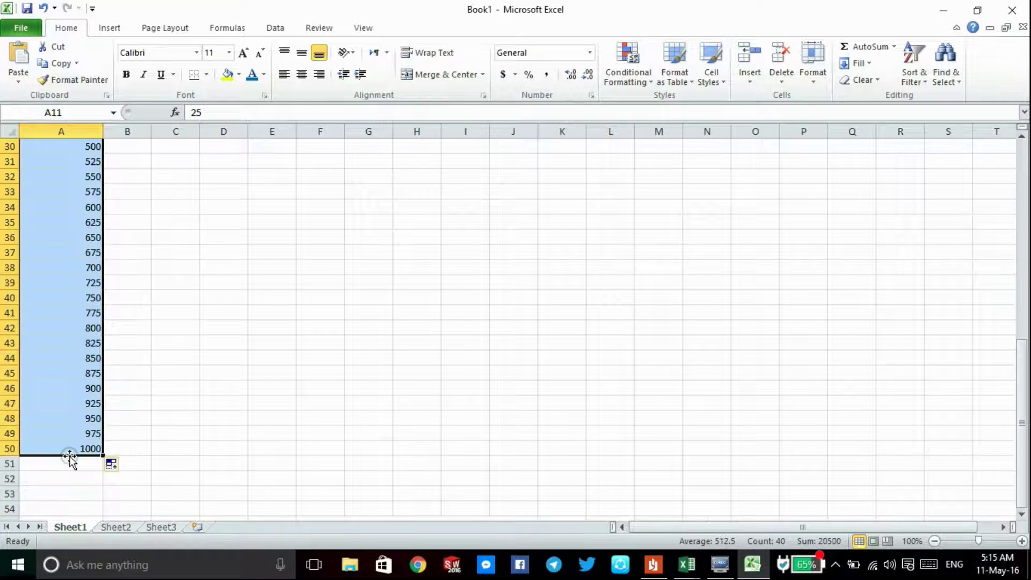
{"action": "scroll", "coordinate": [70, 458], "scroll_direction": "up", "scroll_amount": 10}
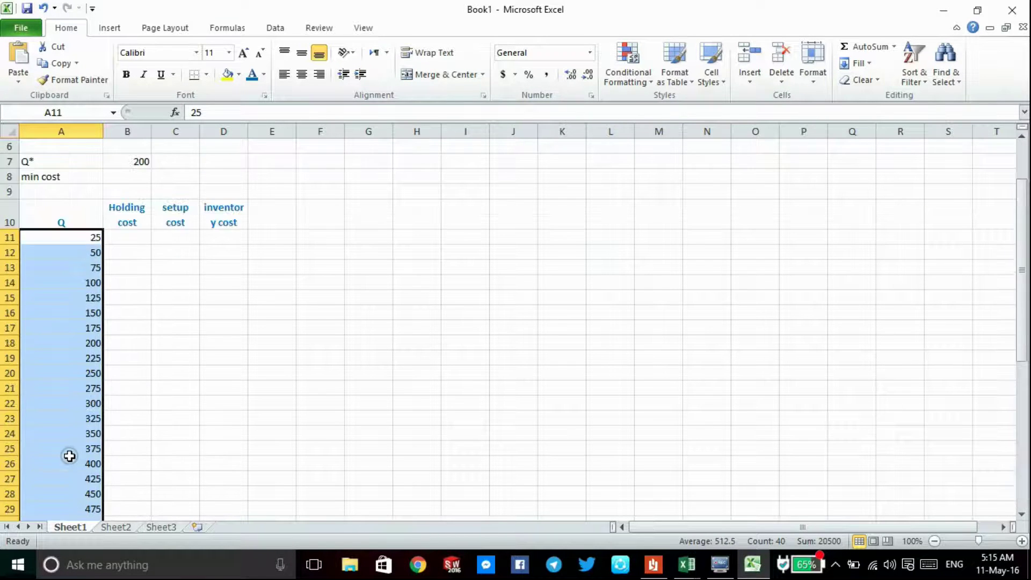
{"action": "left_click", "coordinate": [129, 329]}
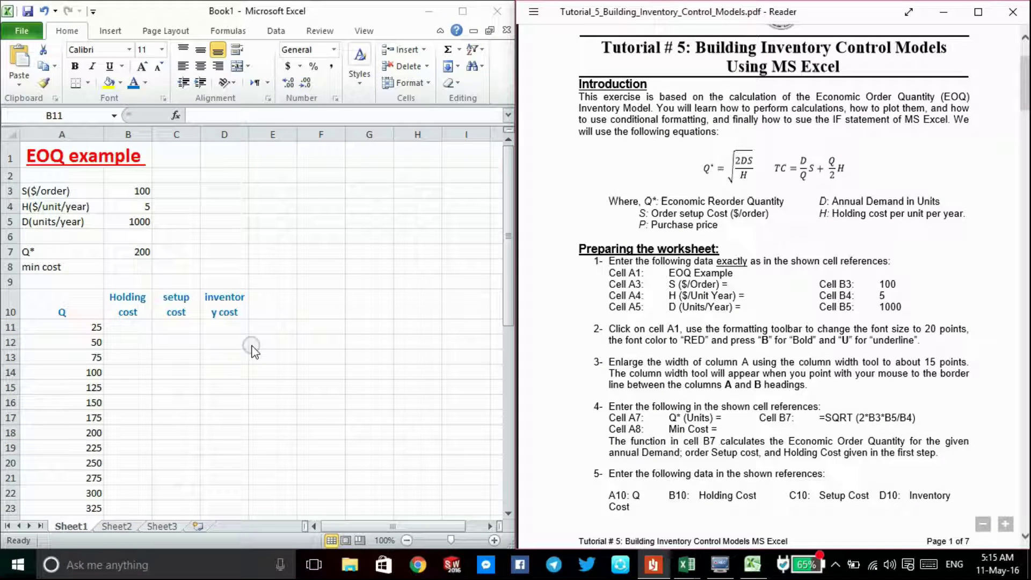
Enter the holding cost formula =B4*A11/2 in B11.
{"action": "double_click", "coordinate": [844, 169]}
{"action": "left_click", "coordinate": [845, 168]}
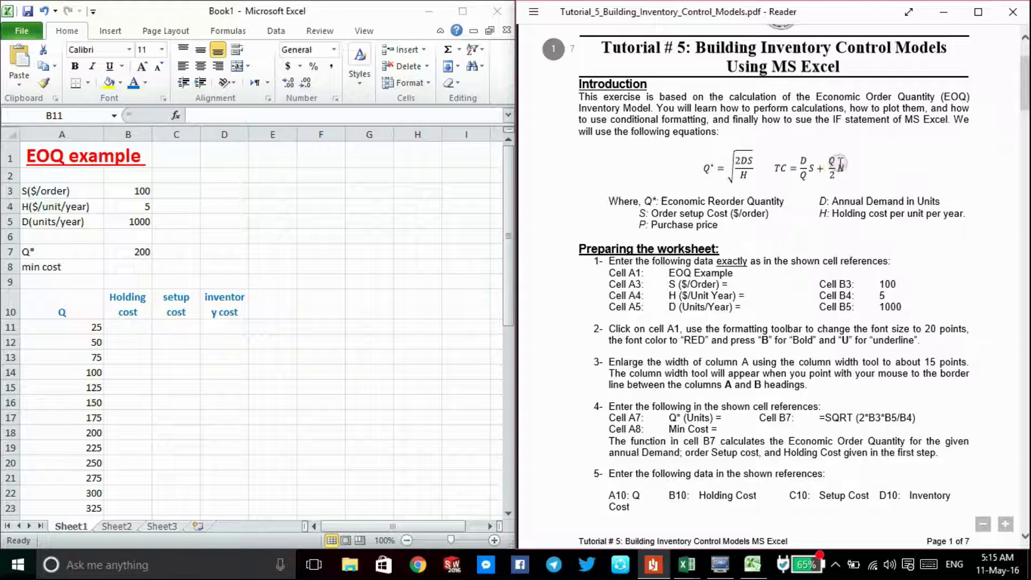
{"action": "left_click", "coordinate": [124, 332]}
{"action": "type", "text": "="}
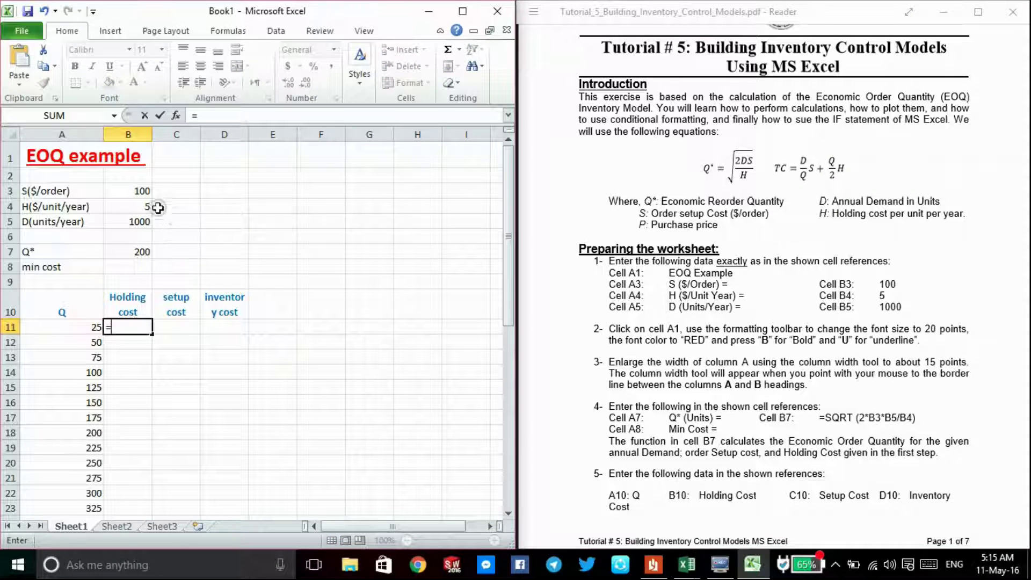
{"action": "left_click", "coordinate": [131, 205]}
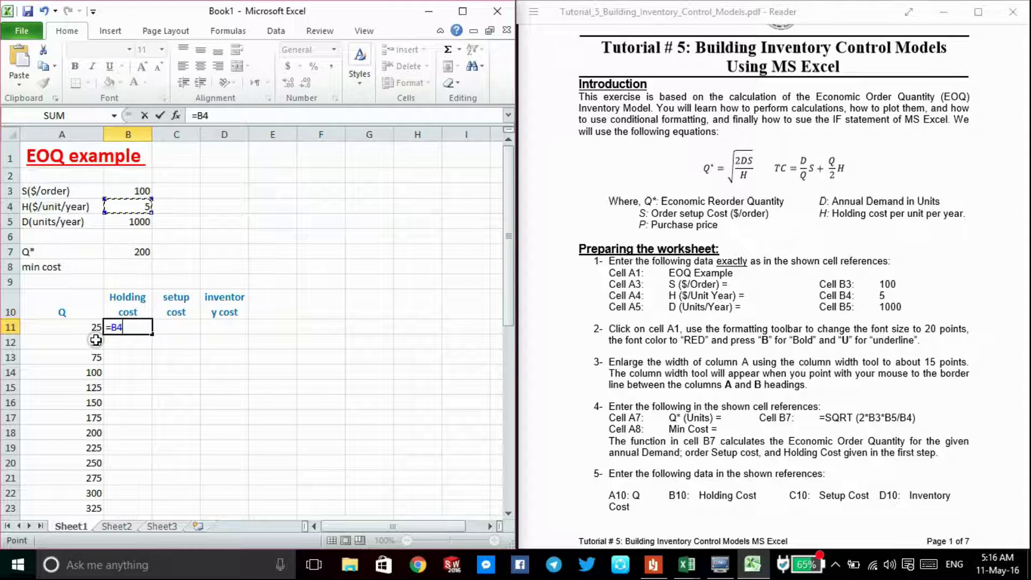
{"action": "type", "text": "*"}
{"action": "left_click", "coordinate": [73, 328]}
{"action": "type", "text": "/2"}
{"action": "key", "text": "Return"}
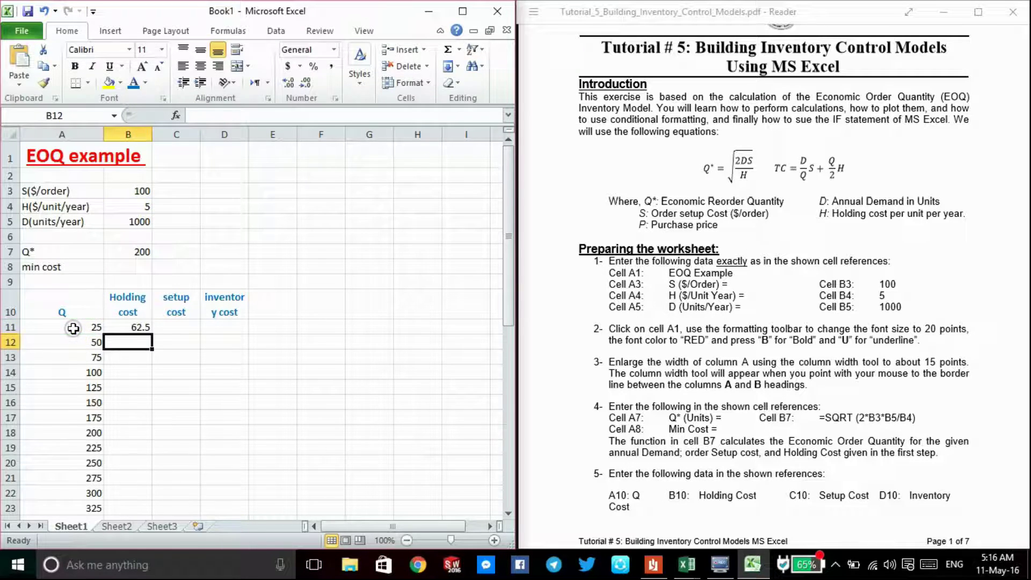
Lock H's row so B11 reads =B$4*A11/2, giving 62.5.
{"action": "double_click", "coordinate": [130, 327]}
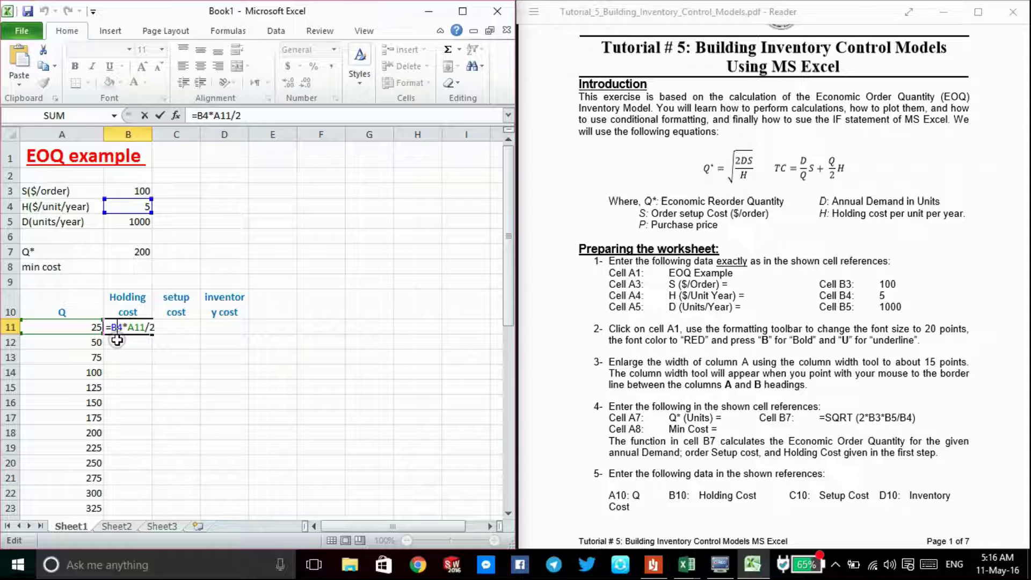
{"action": "type", "text": "$"}
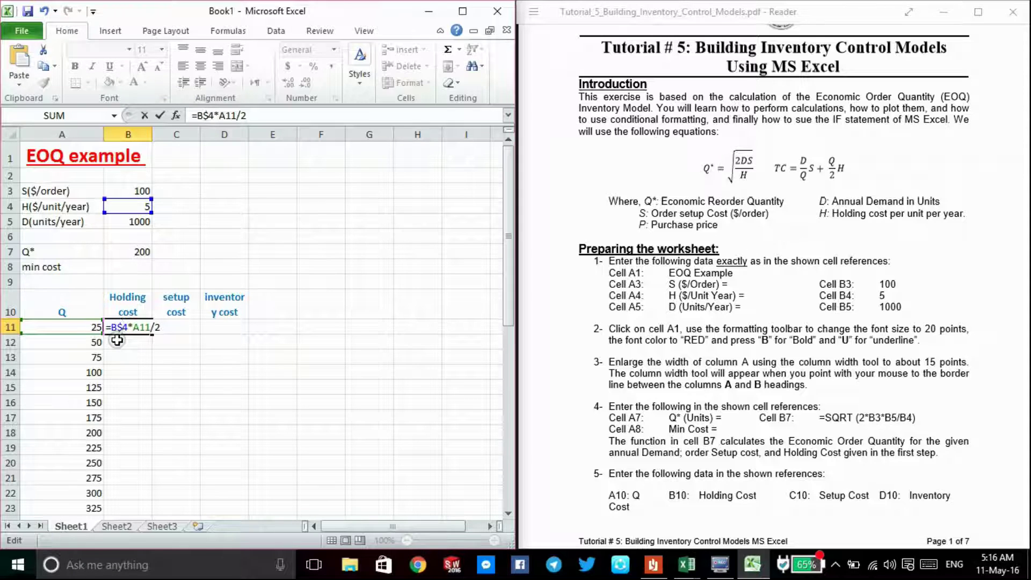
{"action": "key", "text": "Return"}
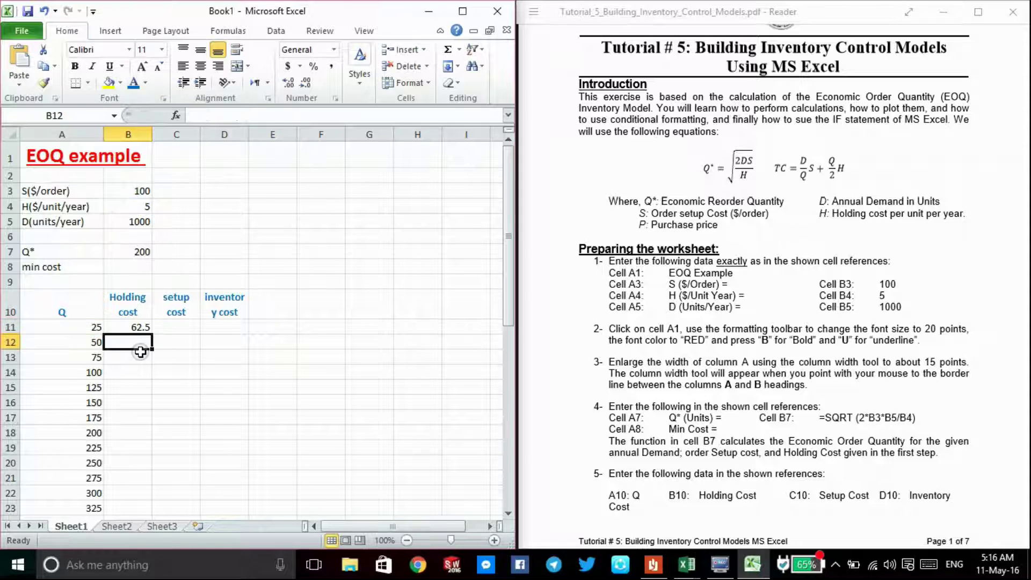
Review the setup cost term S·D/Q in the tutorial PDF before filling cell C11.
{"action": "left_click", "coordinate": [176, 329]}
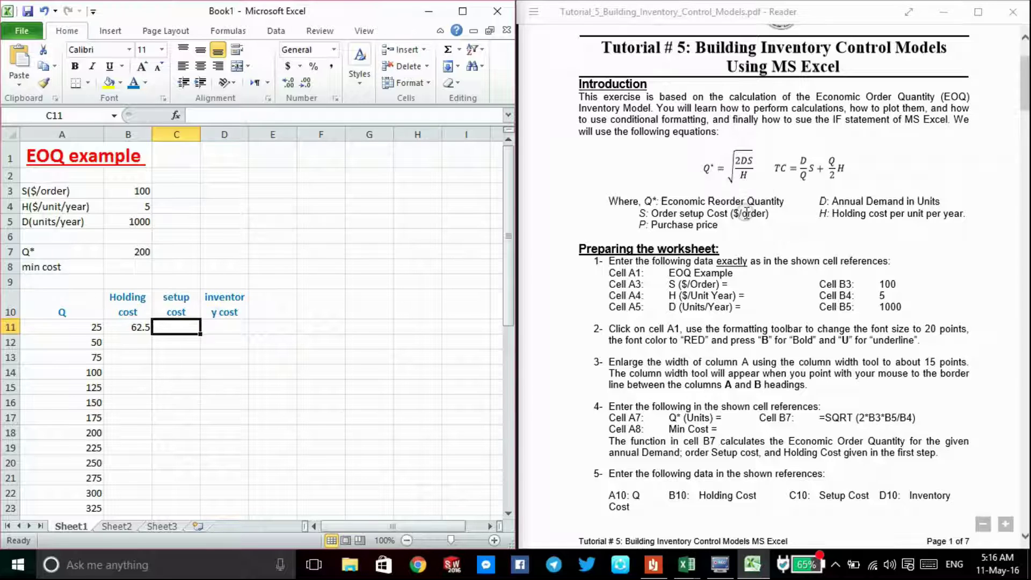
{"action": "left_click", "coordinate": [813, 168]}
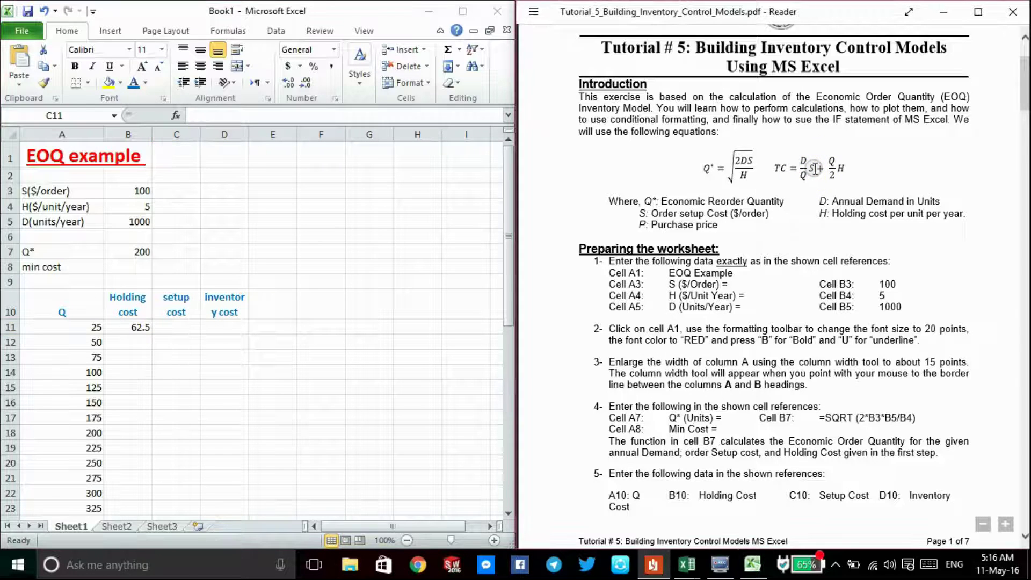
{"action": "left_click", "coordinate": [804, 160]}
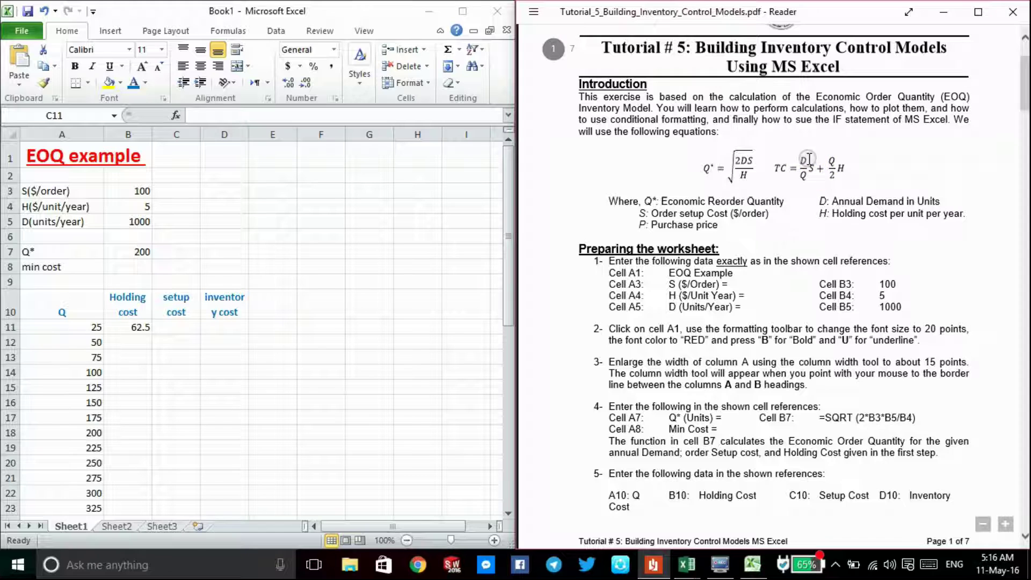
{"action": "left_click", "coordinate": [801, 174]}
{"action": "left_click", "coordinate": [808, 160]}
{"action": "left_click", "coordinate": [805, 176]}
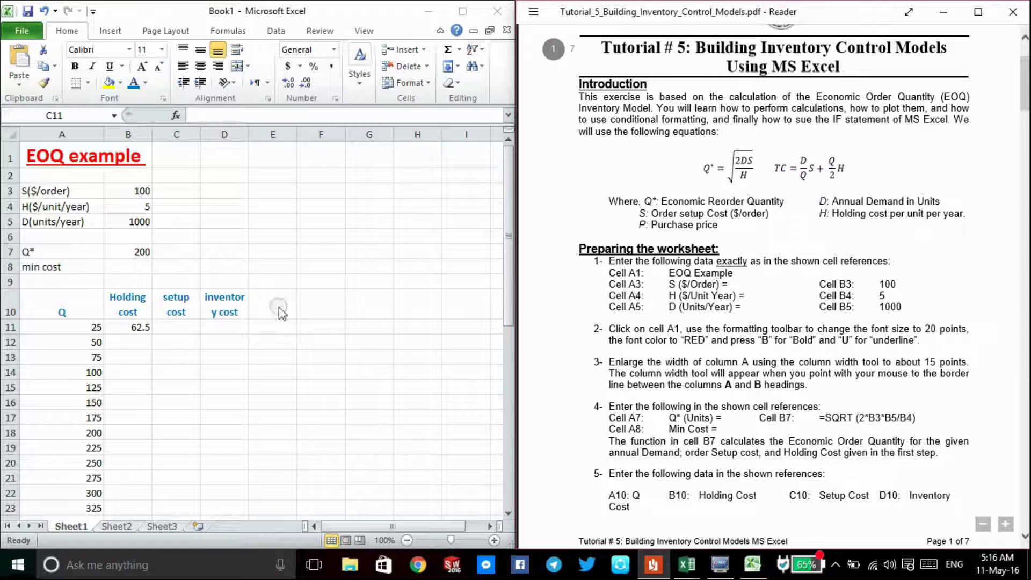
{"action": "left_click", "coordinate": [180, 327]}
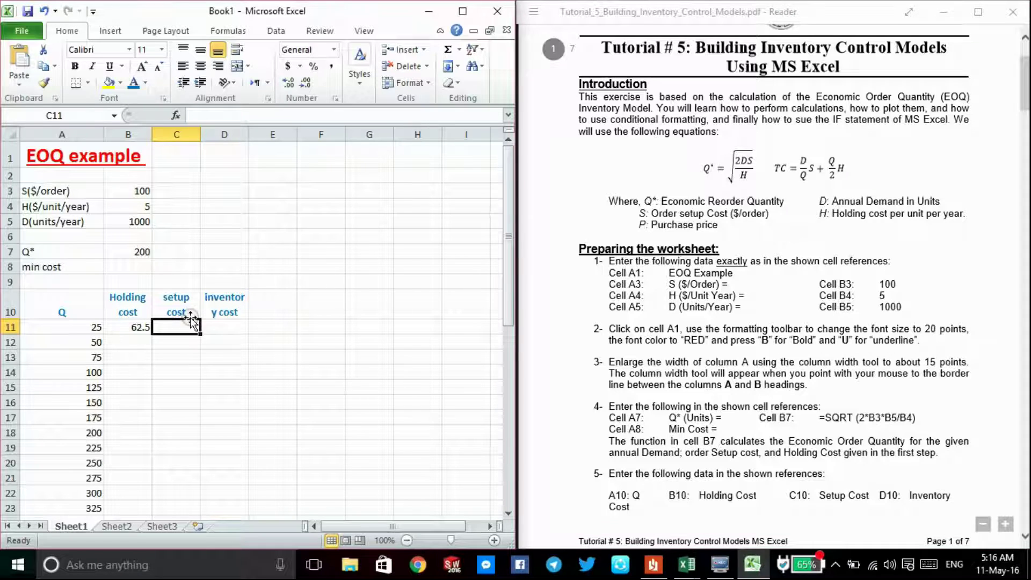
Enter =B$3*B$5/A11 in C11, giving a setup cost of 4000 for Q = 25.
{"action": "type", "text": "="}
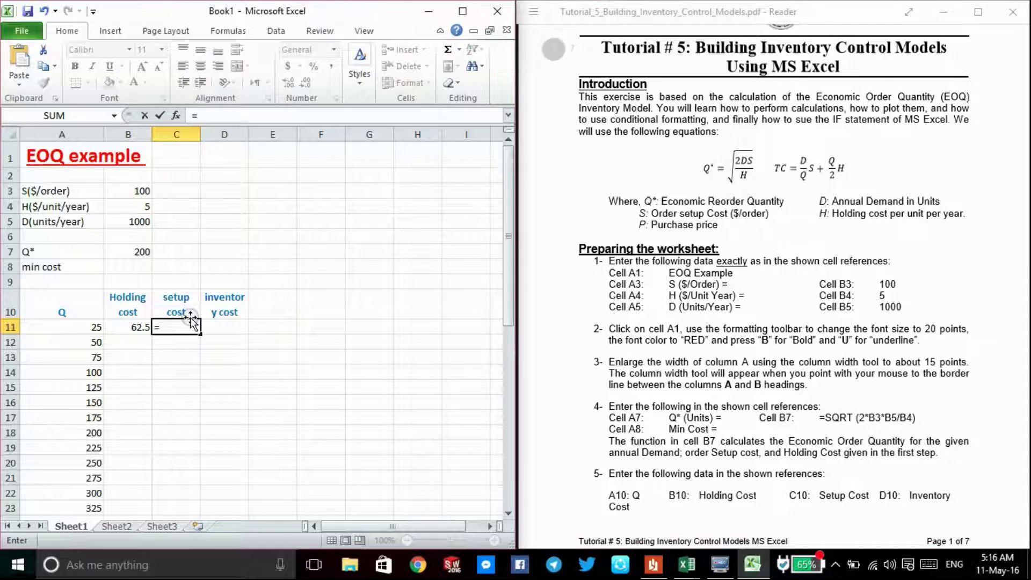
{"action": "left_click", "coordinate": [118, 192]}
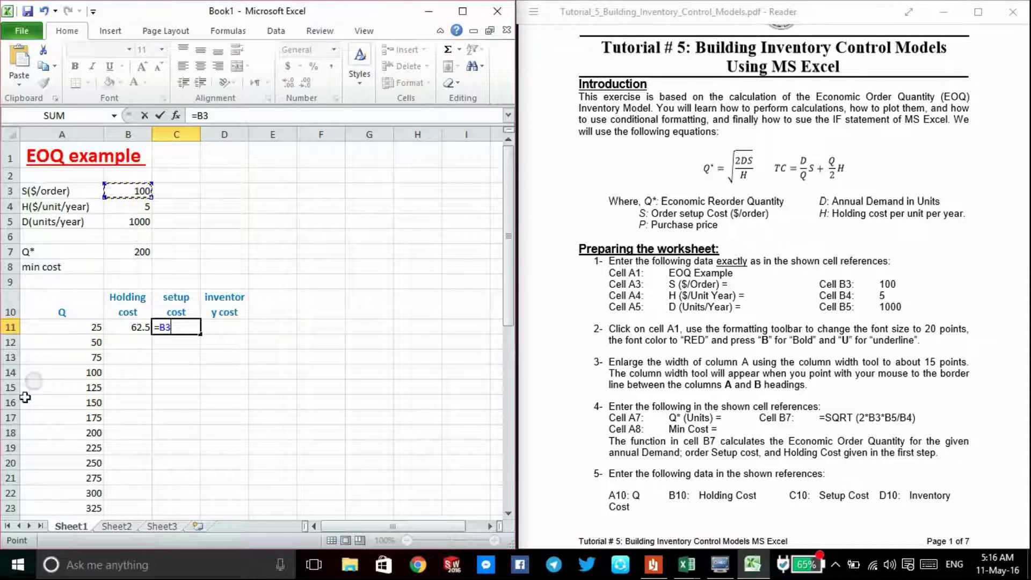
{"action": "type", "text": "*"}
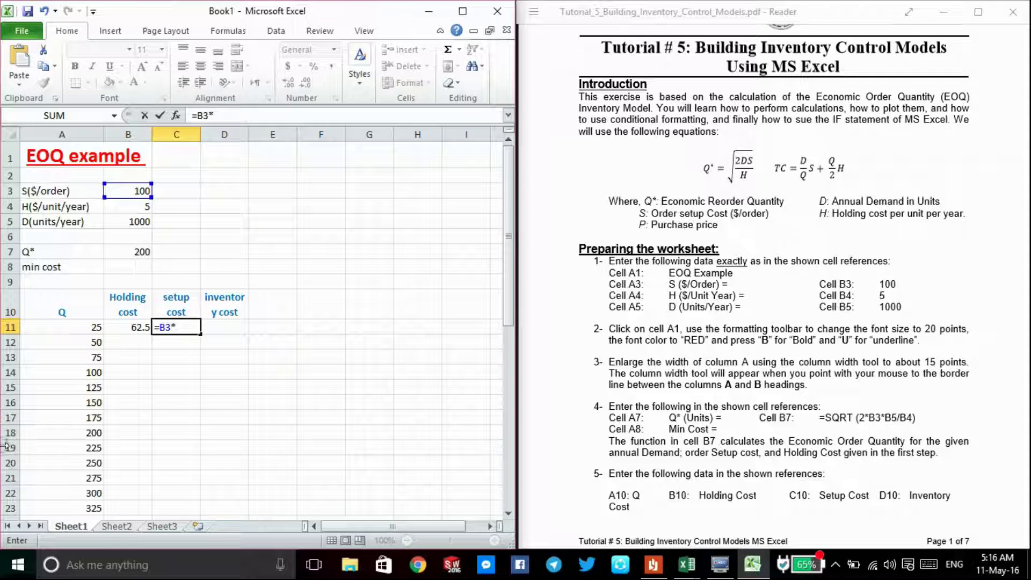
{"action": "left_click", "coordinate": [117, 221]}
{"action": "type", "text": "/"}
{"action": "left_click", "coordinate": [69, 332]}
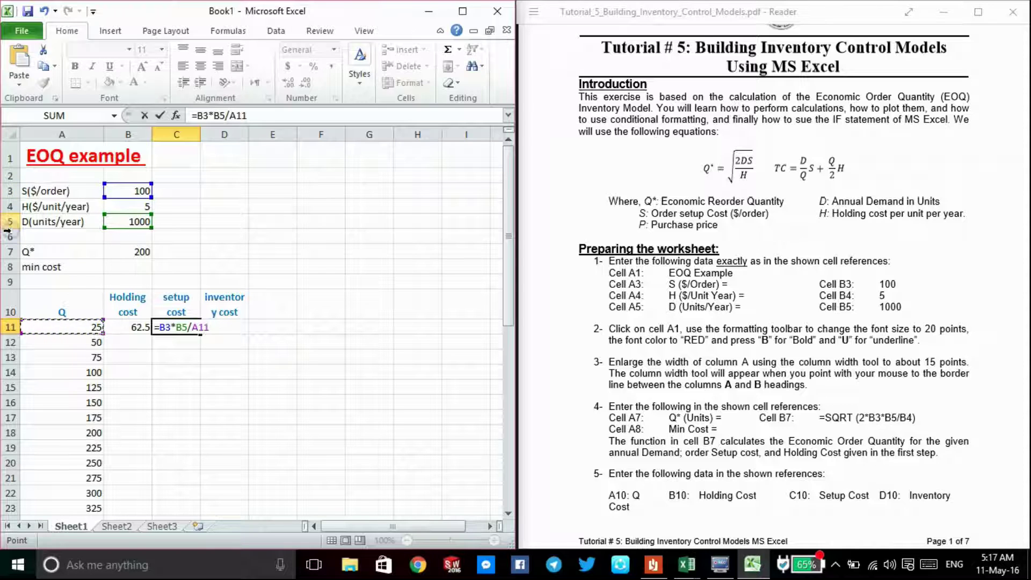
{"action": "left_click", "coordinate": [165, 327]}
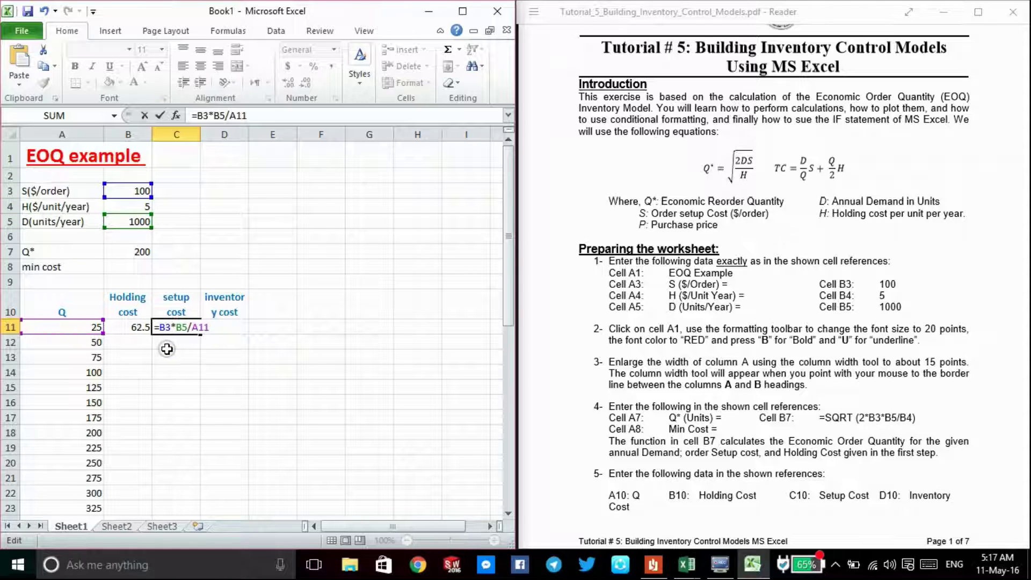
{"action": "type", "text": "$"}
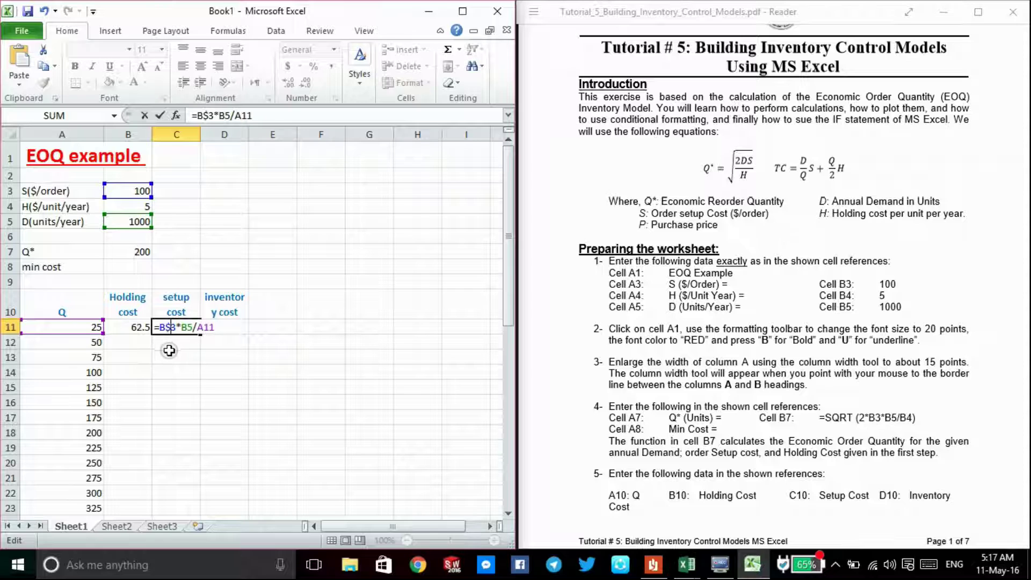
{"action": "key", "text": "Right"}
{"action": "key", "text": "Right"}
{"action": "key", "text": "Right"}
{"action": "type", "text": "$"}
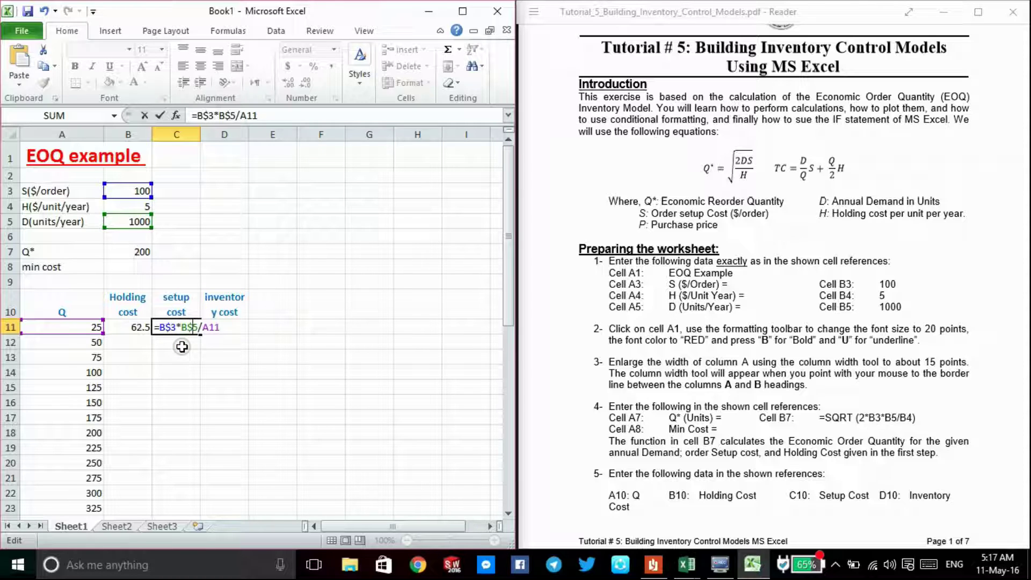
{"action": "key", "text": "Return"}
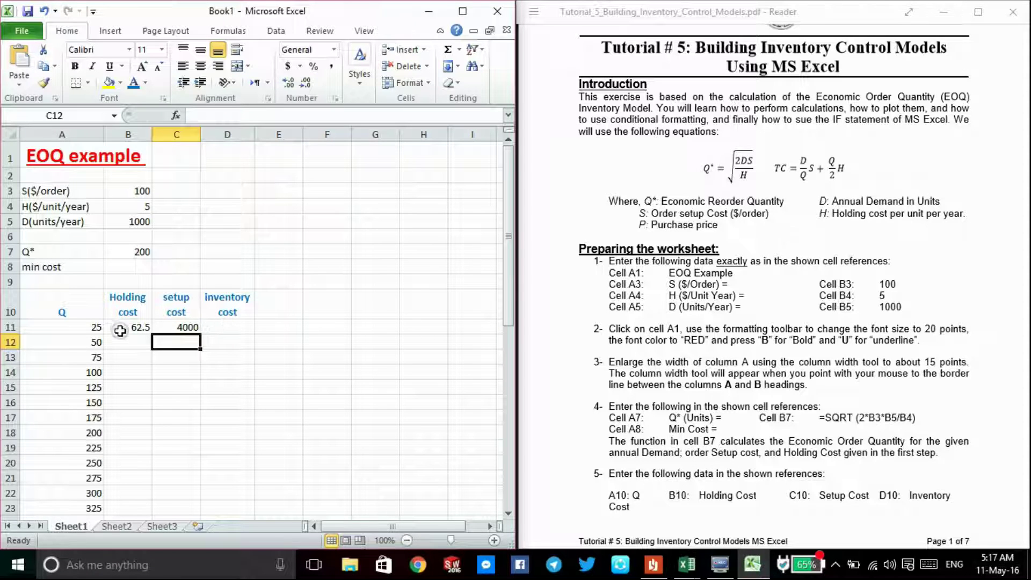
Total =B11+C11 in D11 (4062.5) and fill B11:D11 down to row 50.
{"action": "left_click", "coordinate": [118, 327]}
{"action": "left_click", "coordinate": [170, 327]}
{"action": "left_click", "coordinate": [222, 329]}
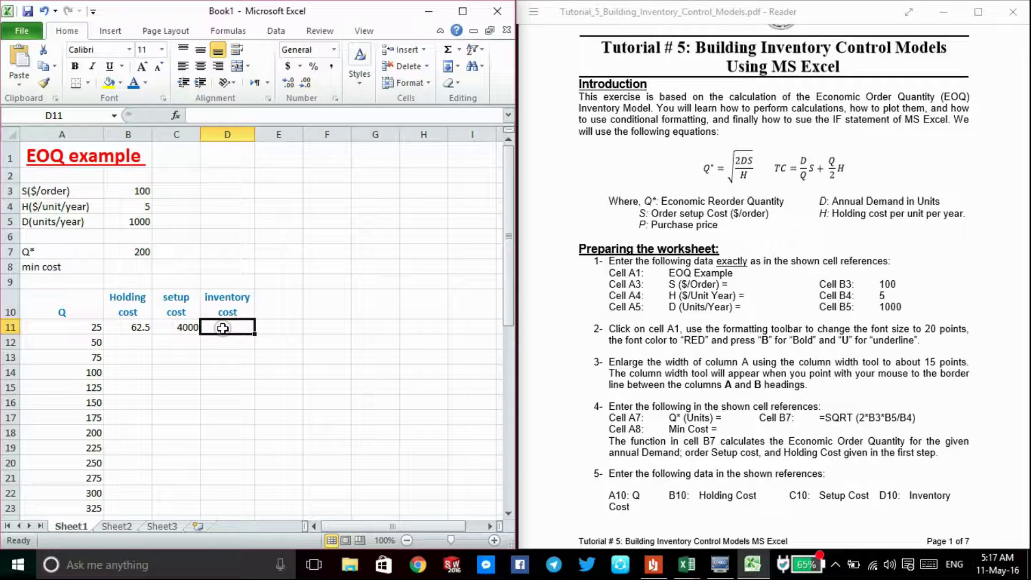
{"action": "type", "text": "="}
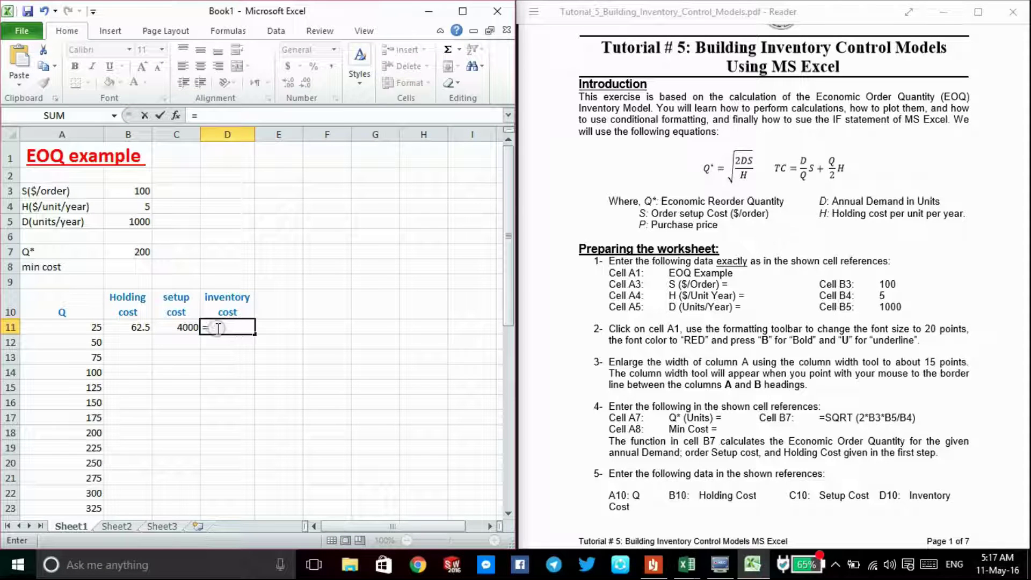
{"action": "left_click", "coordinate": [120, 326]}
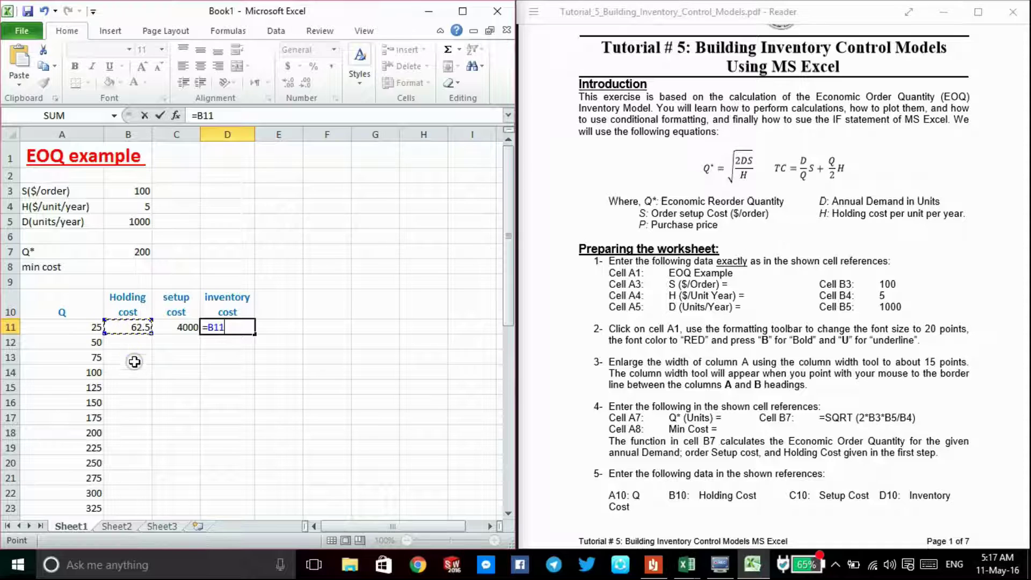
{"action": "type", "text": "+"}
{"action": "left_click", "coordinate": [165, 327]}
{"action": "key", "text": "Return"}
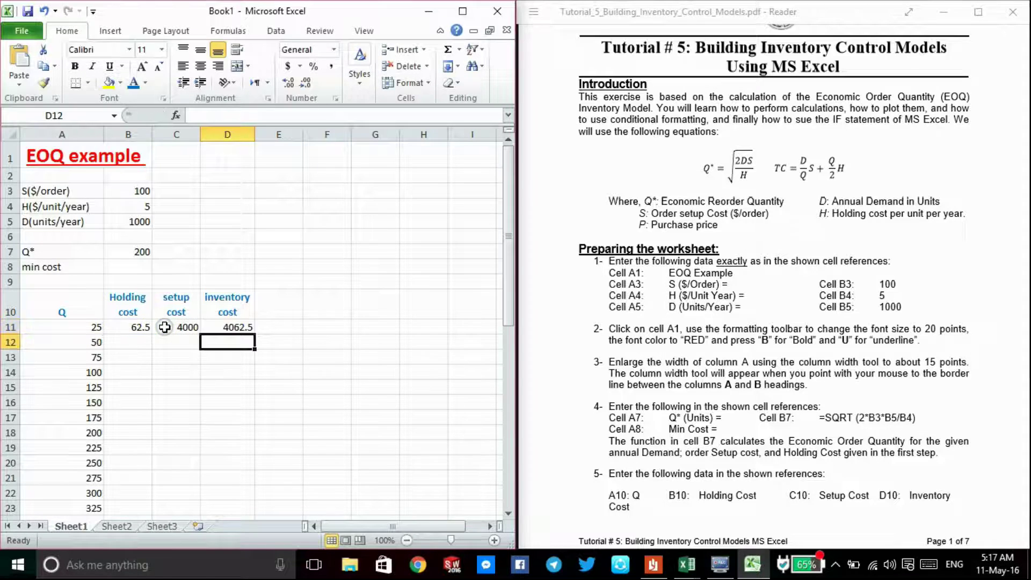
{"action": "left_click_drag", "start_coordinate": [109, 327], "coordinate": [229, 505]}
{"action": "scroll", "coordinate": [203, 431], "scroll_direction": "up", "scroll_amount": 7}
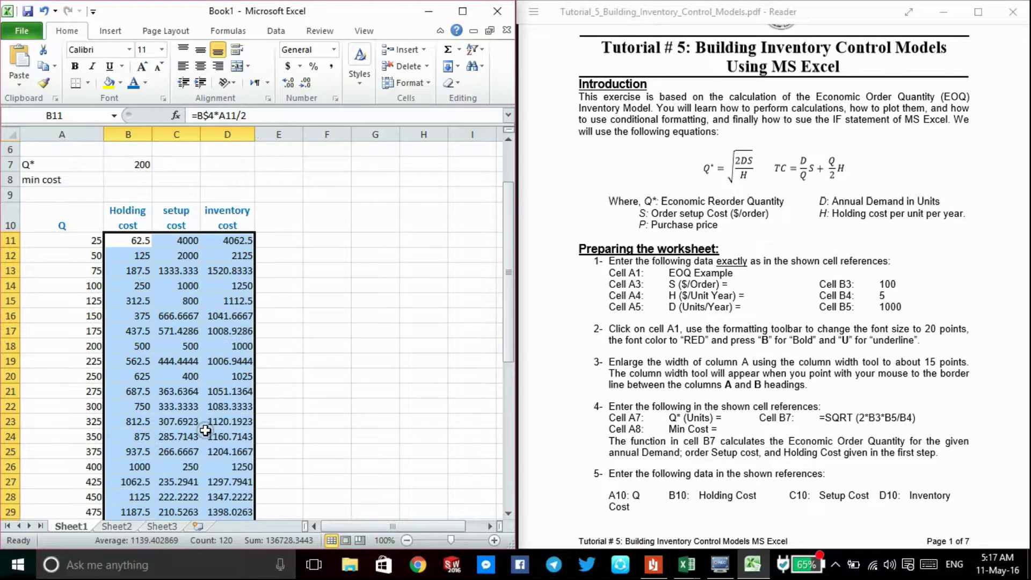
Maximize the Excel window, select the Q and cost table A10:D50, and show the Insert ribbon.
{"action": "double_click", "coordinate": [346, 11]}
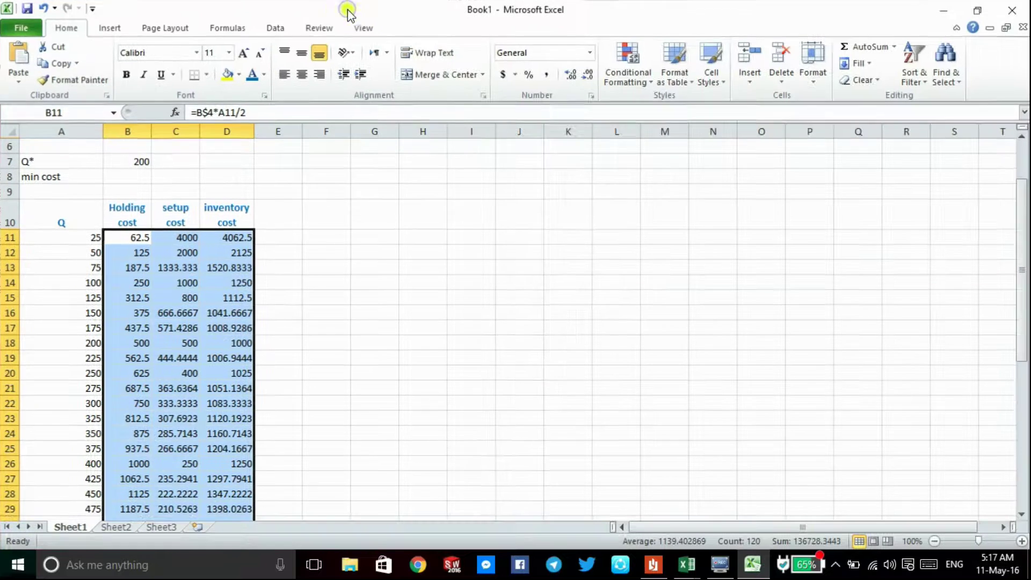
{"action": "left_click", "coordinate": [298, 327]}
{"action": "scroll", "coordinate": [322, 344], "scroll_direction": "up", "scroll_amount": 2}
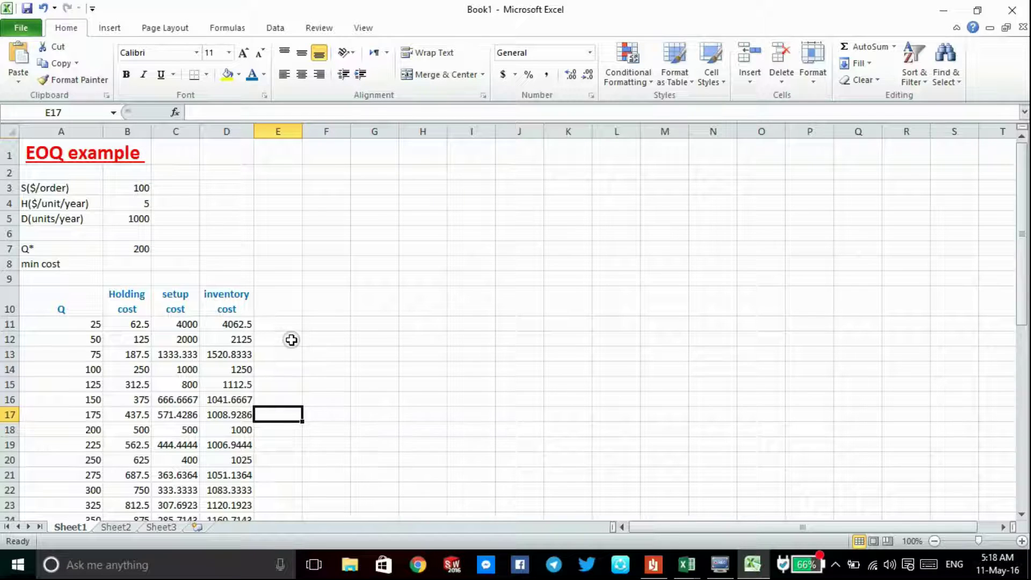
{"action": "left_click_drag", "start_coordinate": [54, 304], "coordinate": [233, 491]}
{"action": "scroll", "coordinate": [205, 435], "scroll_direction": "up", "scroll_amount": 9}
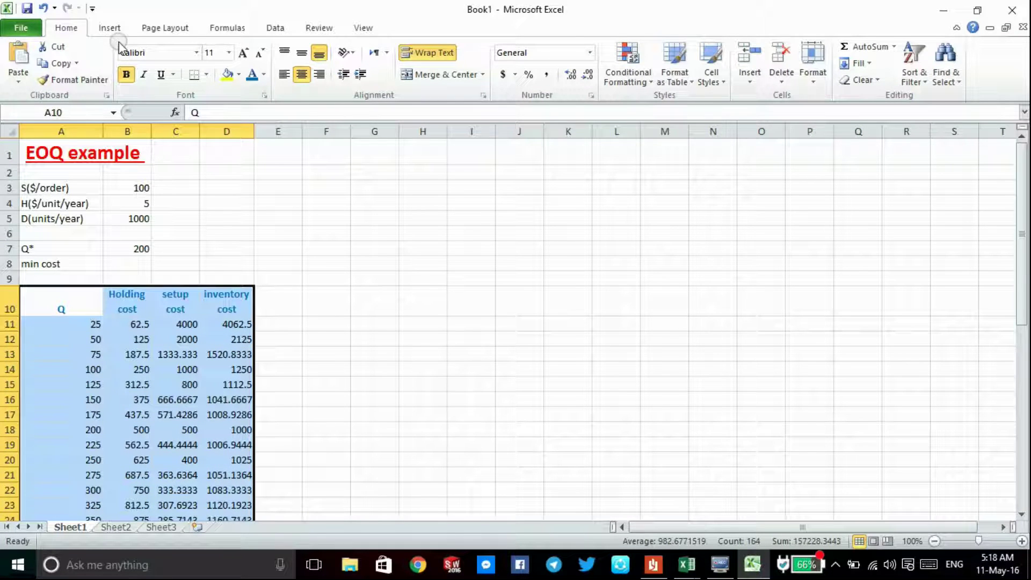
{"action": "left_click", "coordinate": [109, 27]}
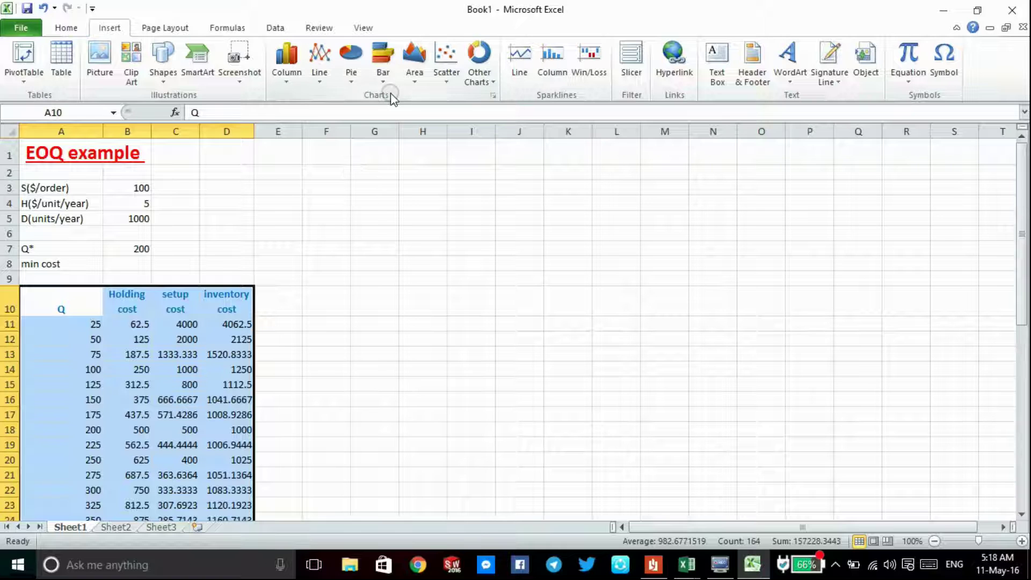
Insert a Scatter with Smooth Lines and Markers chart and move it beside the table.
{"action": "left_click", "coordinate": [447, 68]}
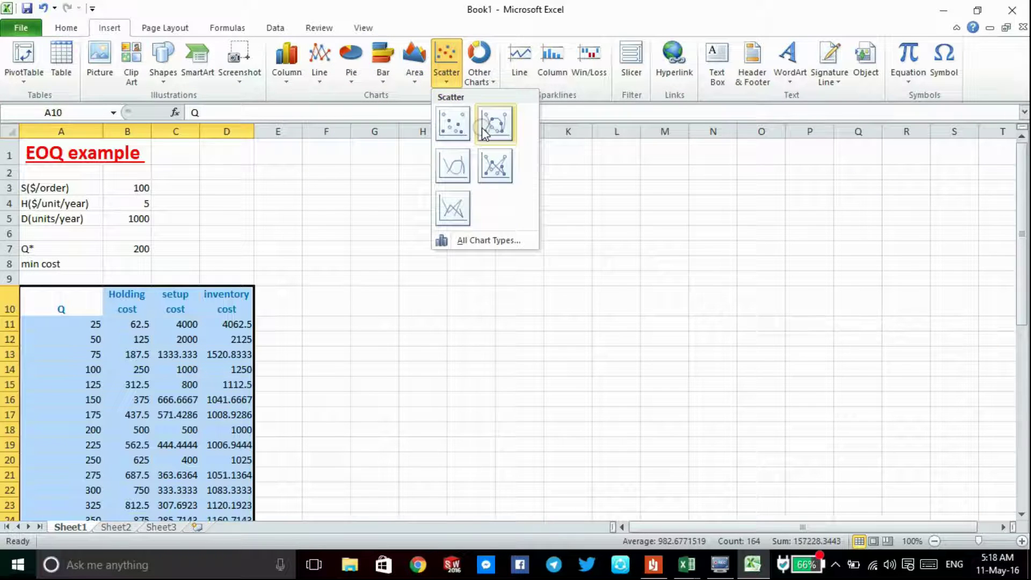
{"action": "left_click", "coordinate": [499, 128]}
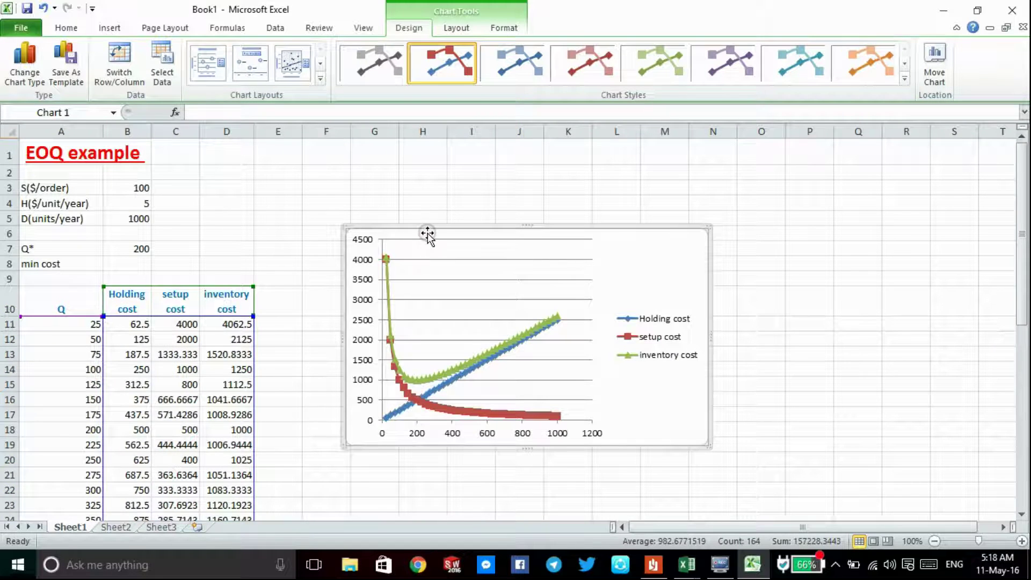
{"action": "left_click_drag", "start_coordinate": [637, 252], "coordinate": [666, 202]}
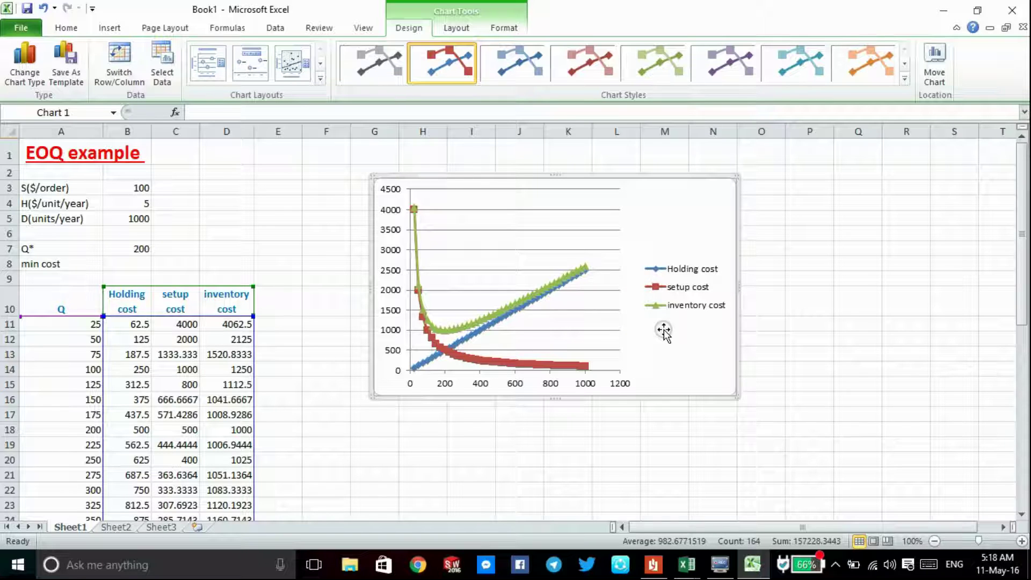
Show the chart legend at the bottom of the plot.
{"action": "left_click", "coordinate": [456, 30]}
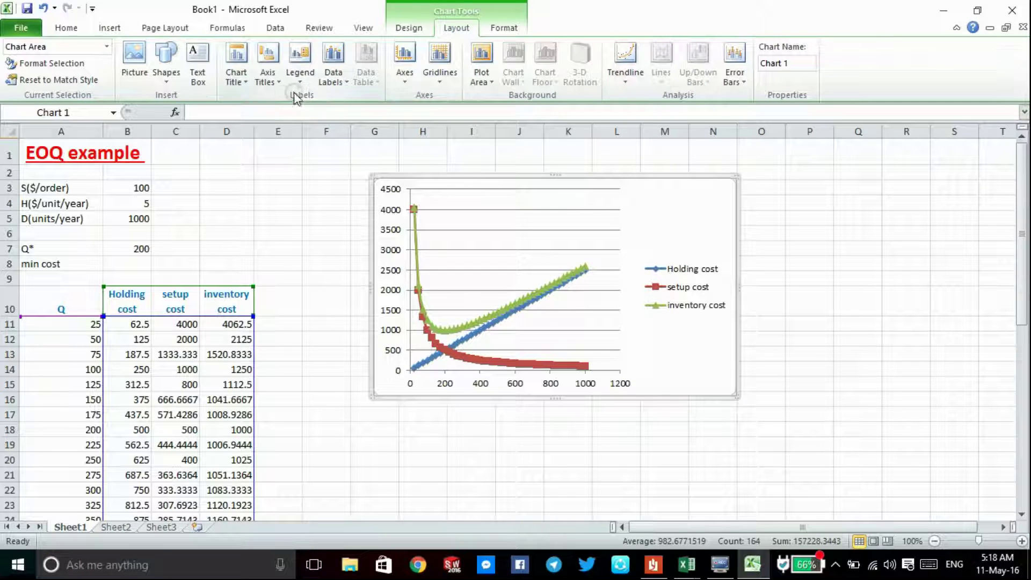
{"action": "left_click", "coordinate": [301, 69]}
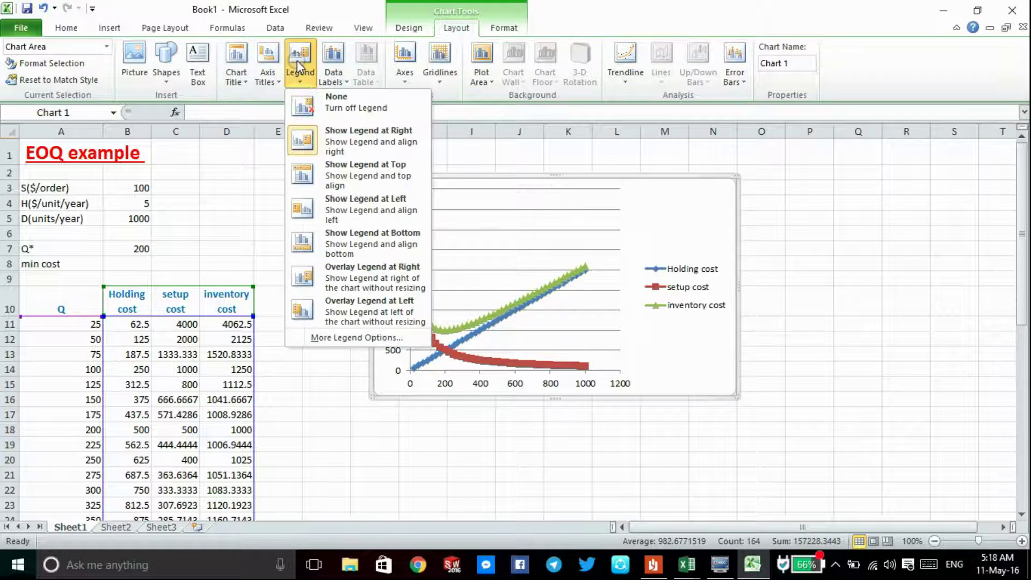
{"action": "left_click", "coordinate": [349, 240]}
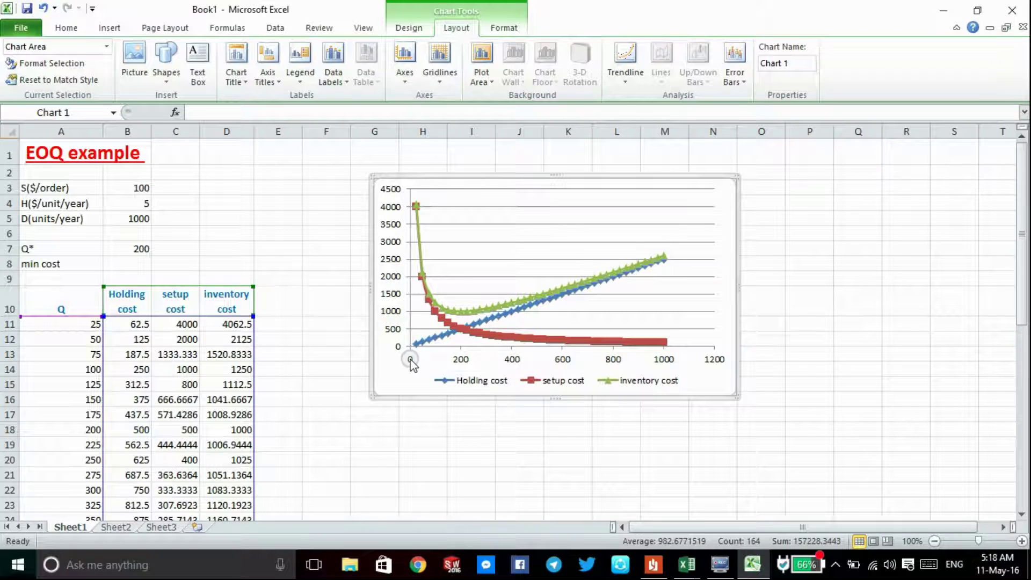
{"action": "left_click", "coordinate": [457, 360]}
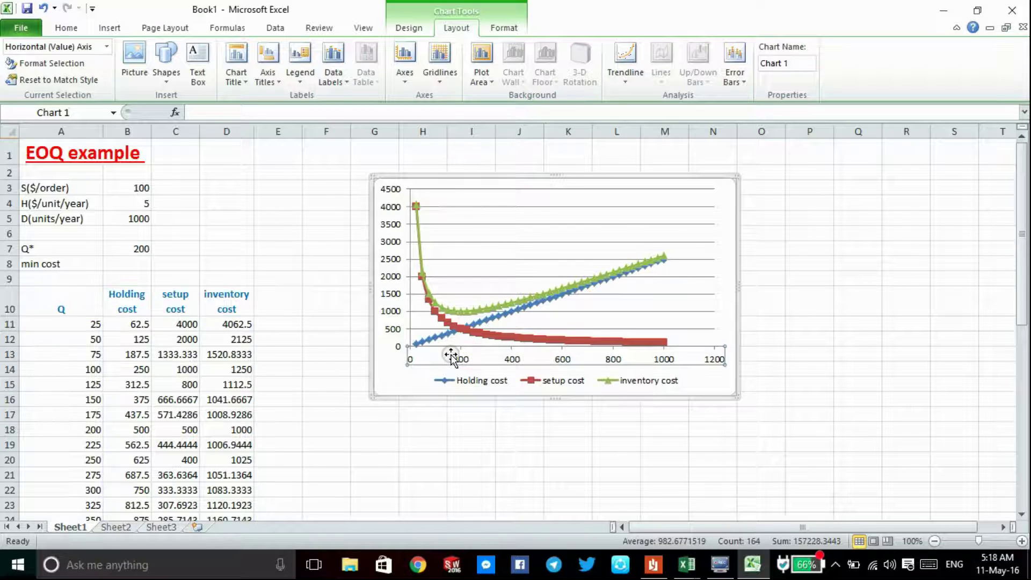
Fix the horizontal axis major unit at 100 in Format Axis.
{"action": "right_click", "coordinate": [447, 363]}
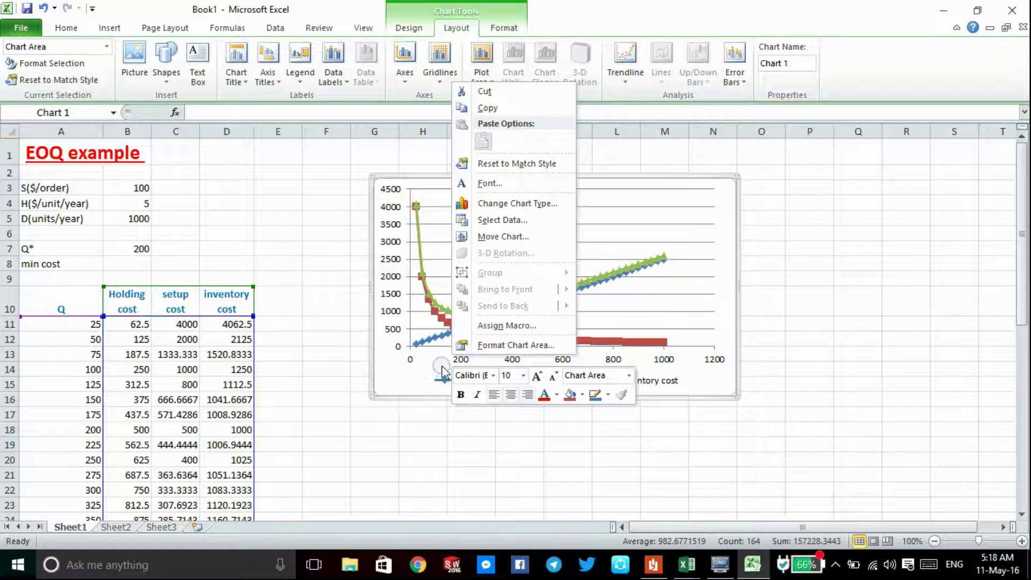
{"action": "key", "text": "Escape"}
{"action": "left_click", "coordinate": [460, 359]}
{"action": "right_click", "coordinate": [461, 356]}
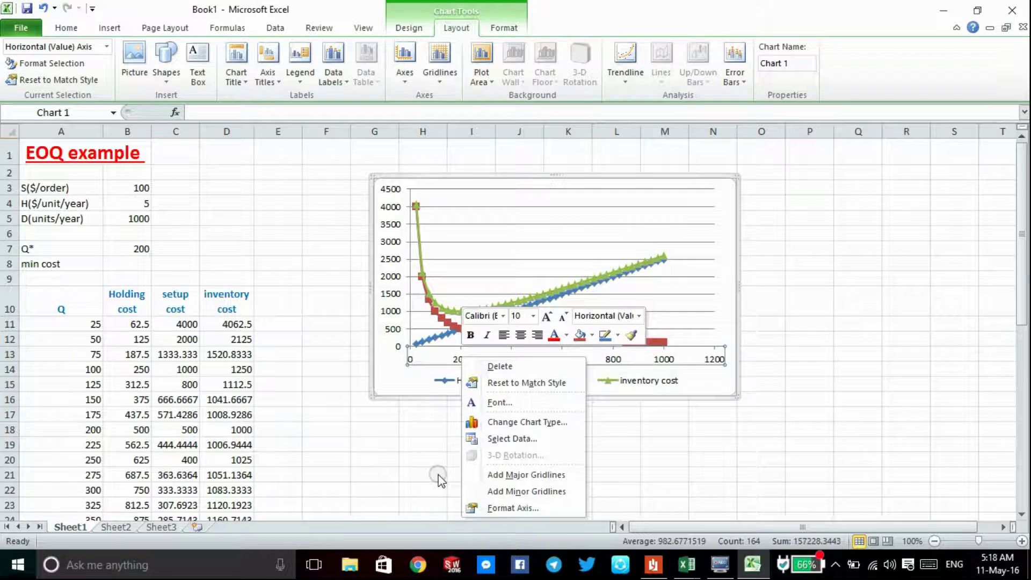
{"action": "left_click", "coordinate": [538, 508]}
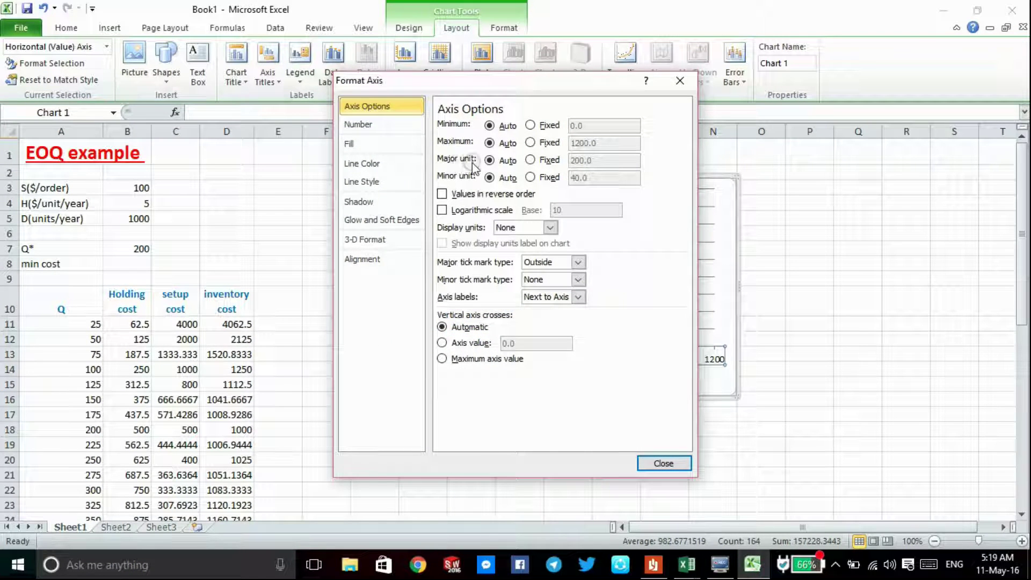
{"action": "left_click", "coordinate": [530, 160]}
{"action": "left_click_drag", "start_coordinate": [607, 160], "coordinate": [574, 160]}
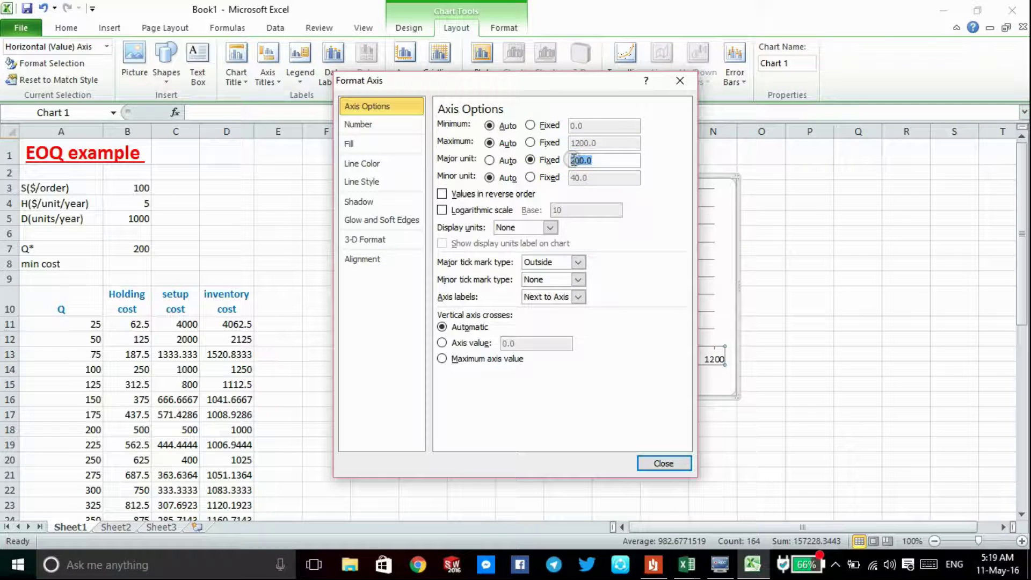
{"action": "type", "text": "100"}
{"action": "left_click_drag", "start_coordinate": [493, 84], "coordinate": [849, 88]}
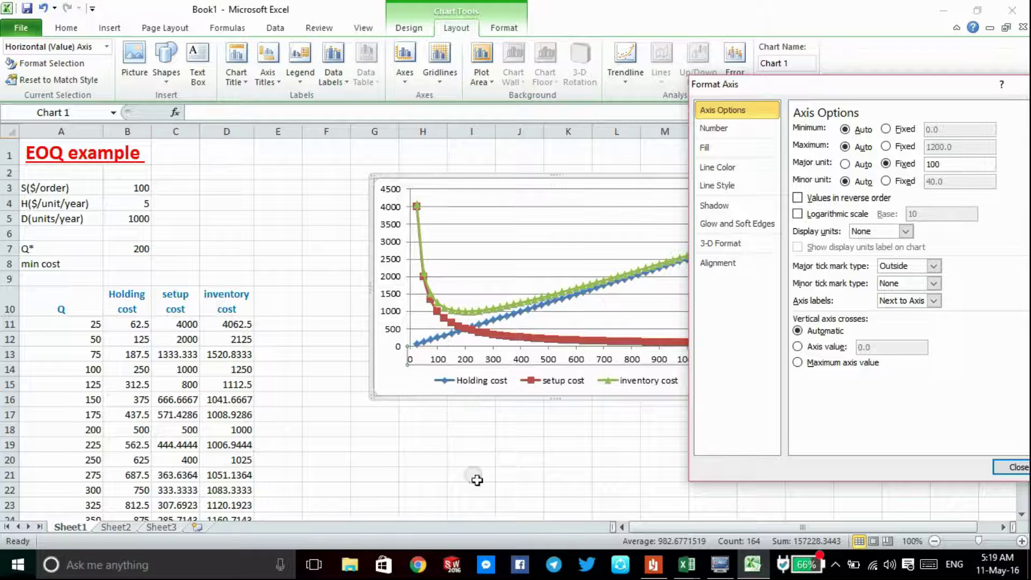
Rotate the horizontal axis labels 270° and close Format Axis.
{"action": "left_click", "coordinate": [732, 266]}
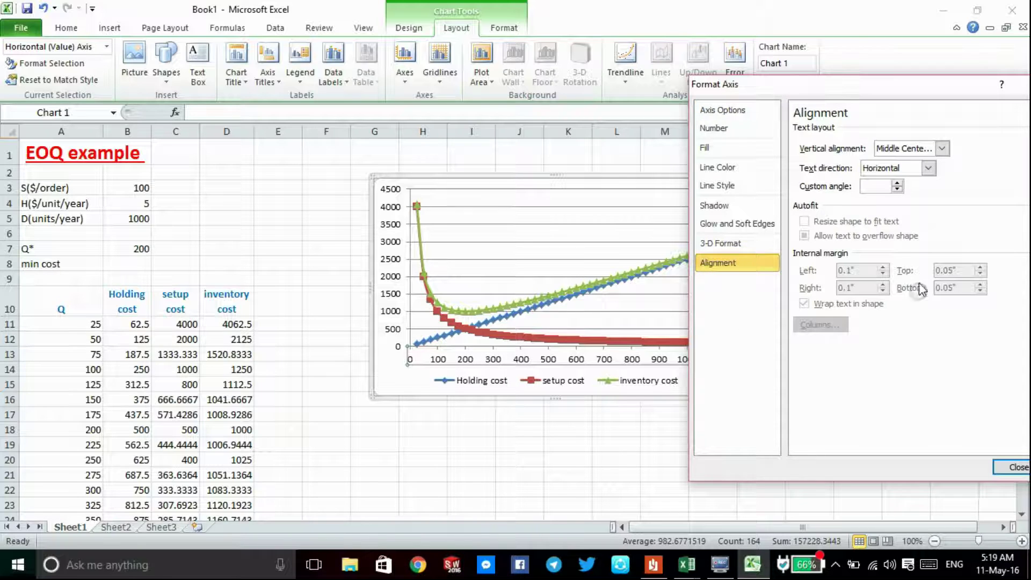
{"action": "left_click", "coordinate": [906, 170]}
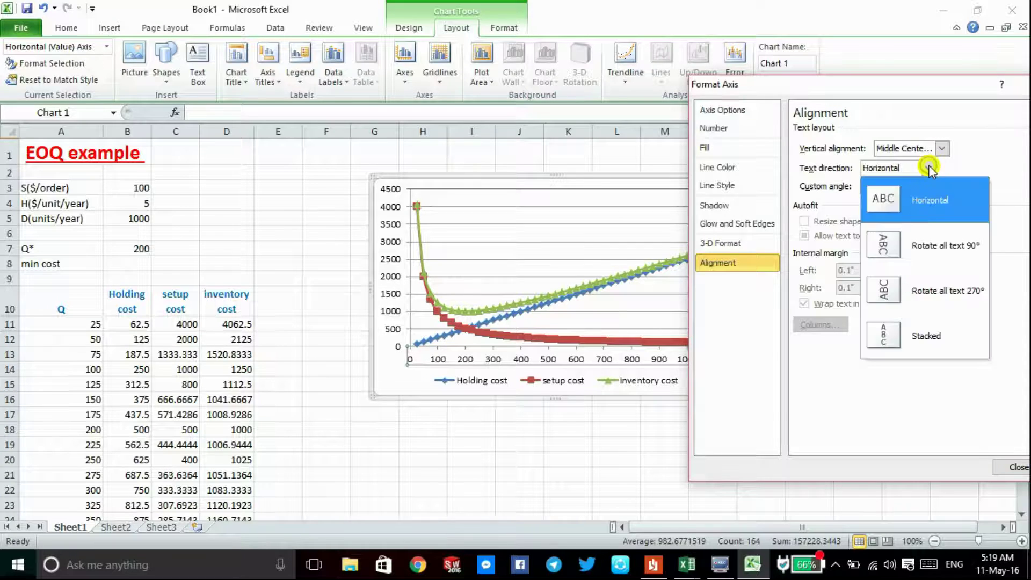
{"action": "left_click", "coordinate": [963, 299]}
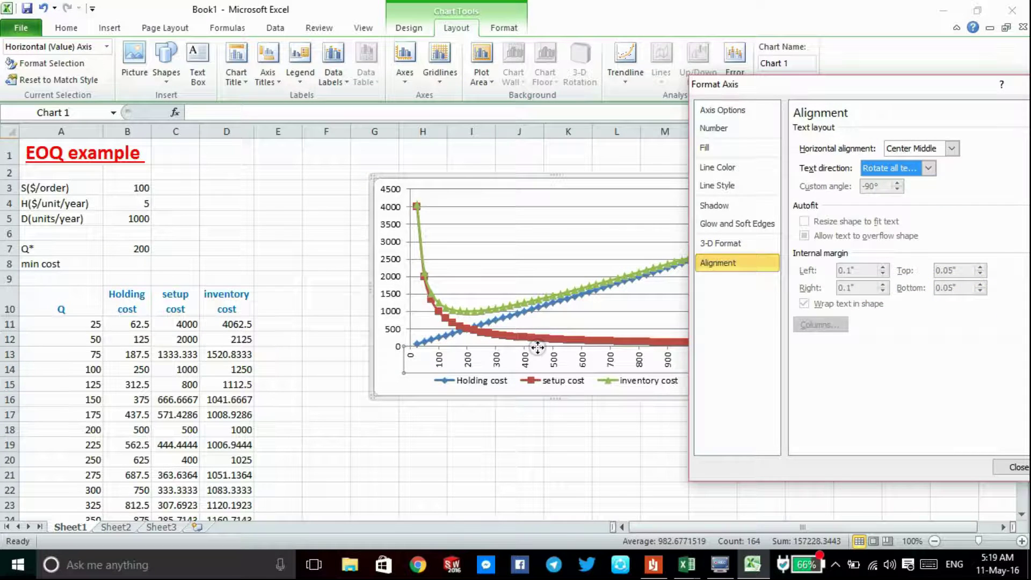
{"action": "left_click_drag", "start_coordinate": [908, 85], "coordinate": [780, 97]}
{"action": "left_click", "coordinate": [916, 94]}
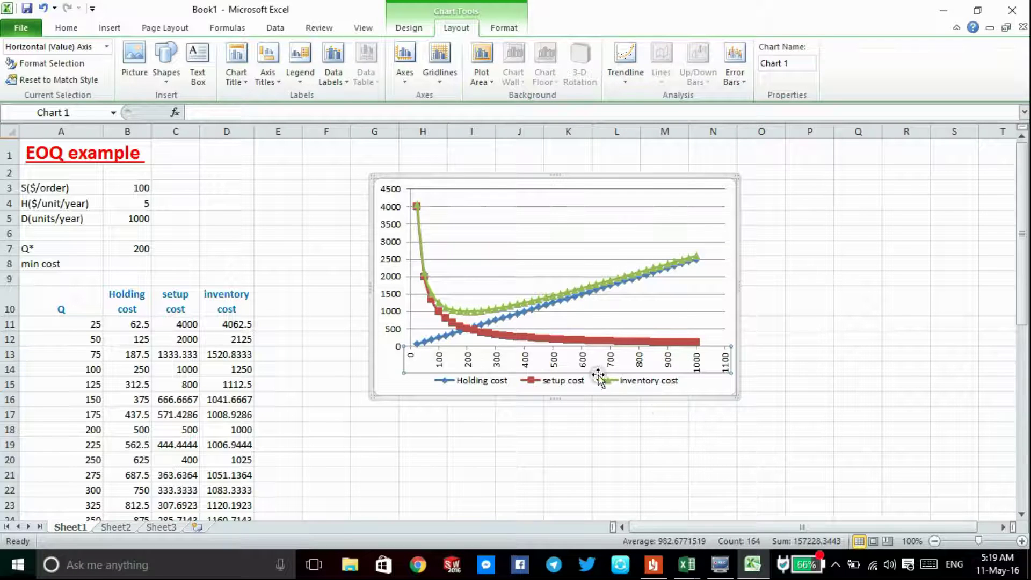
{"action": "left_click", "coordinate": [387, 322]}
Set the vertical cost axis number format to 0 decimal places.
{"action": "left_click", "coordinate": [411, 387]}
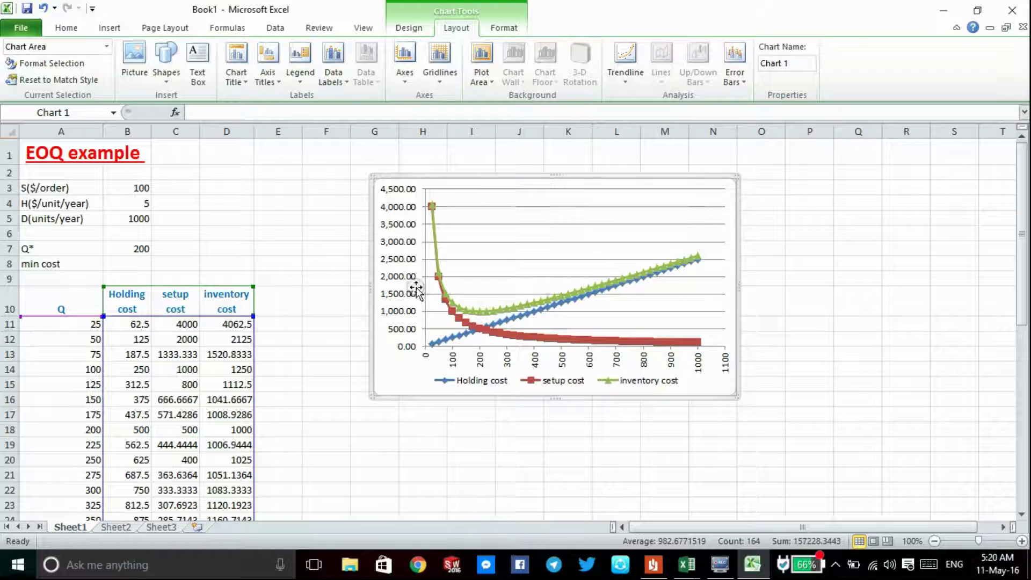
{"action": "left_click", "coordinate": [396, 234]}
{"action": "right_click", "coordinate": [396, 233]}
{"action": "right_click", "coordinate": [383, 216]}
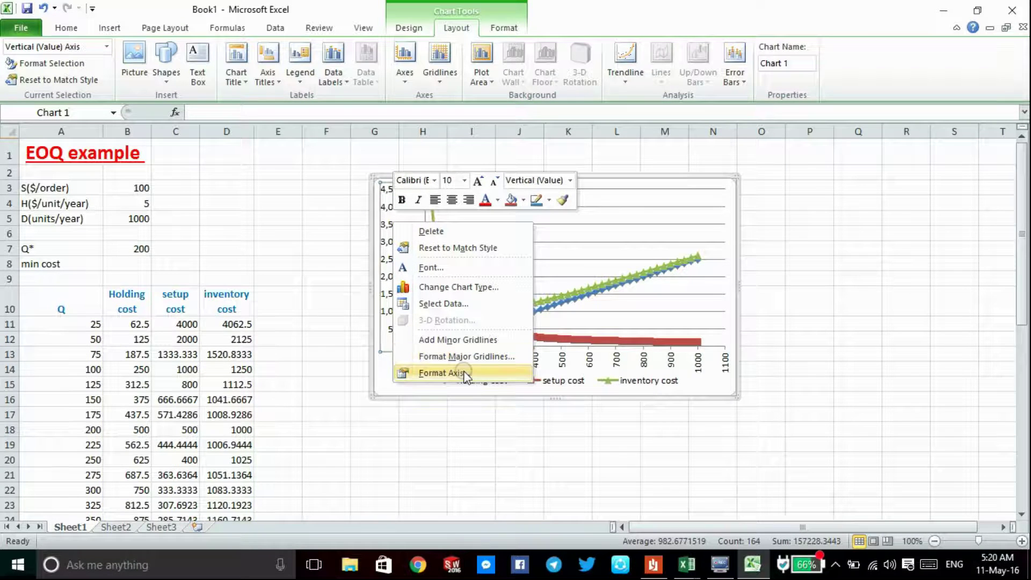
{"action": "left_click", "coordinate": [445, 373]}
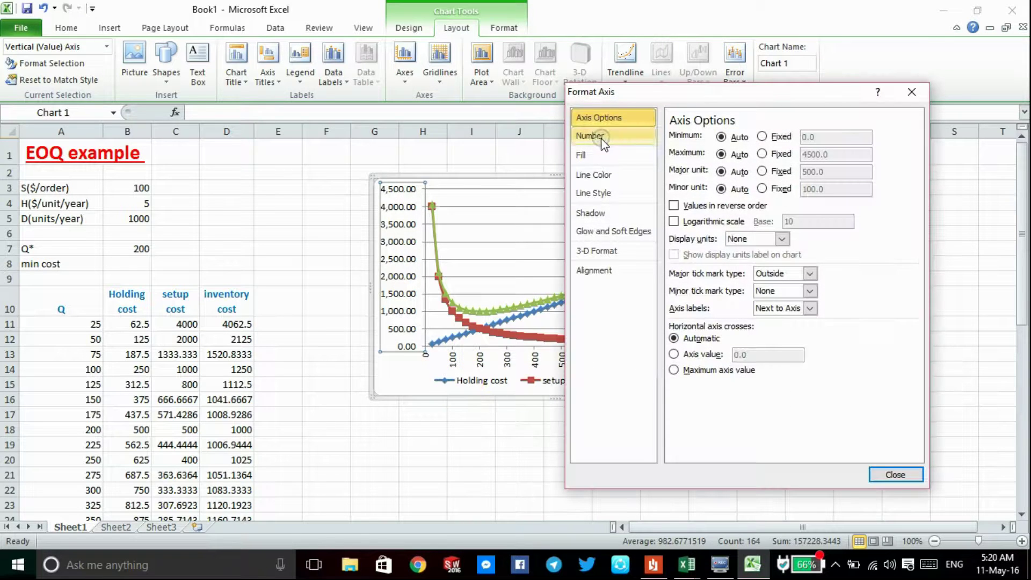
{"action": "left_click", "coordinate": [622, 139]}
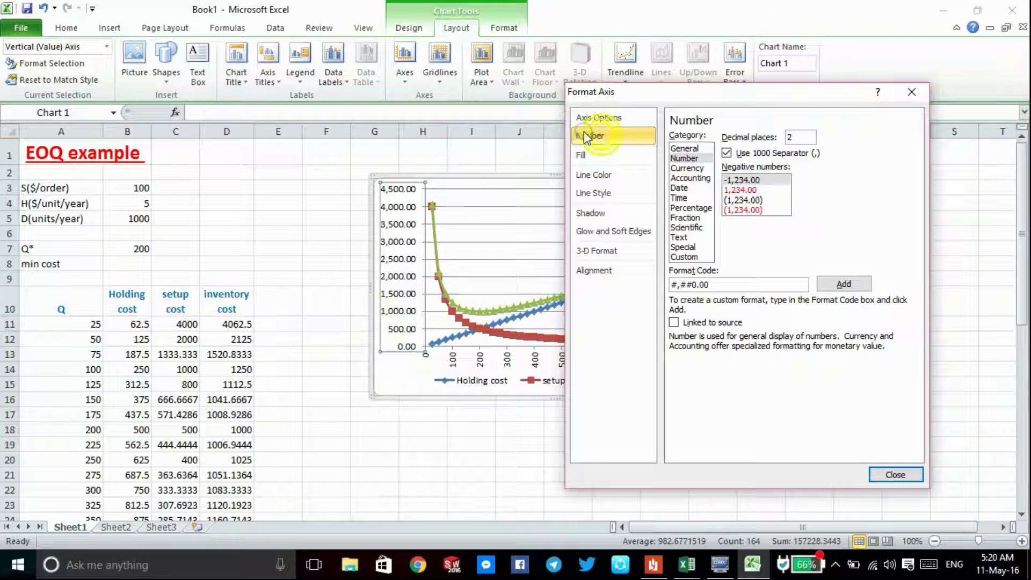
{"action": "double_click", "coordinate": [787, 139]}
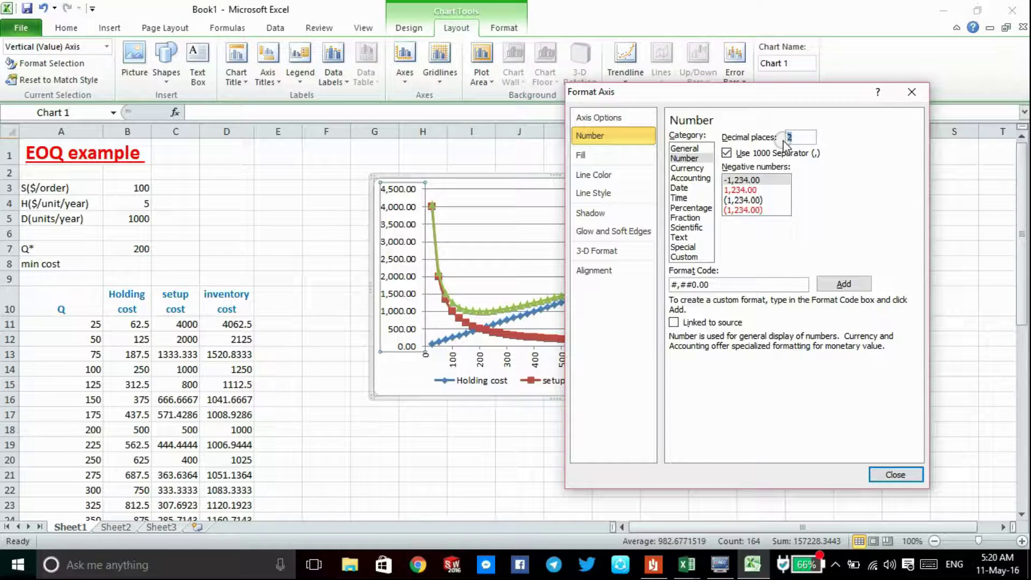
{"action": "key", "text": "Return"}
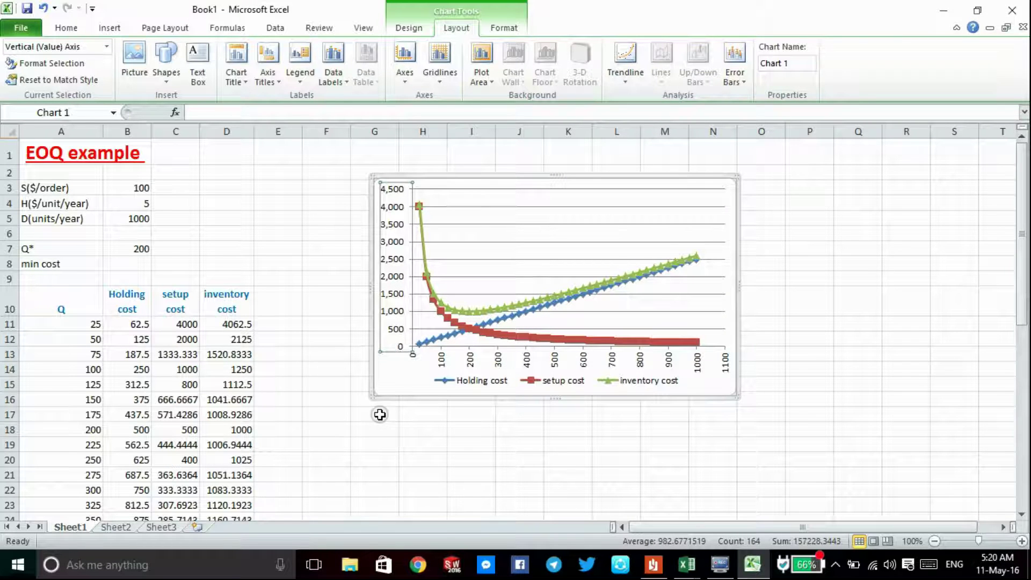
{"action": "left_click", "coordinate": [118, 187]}
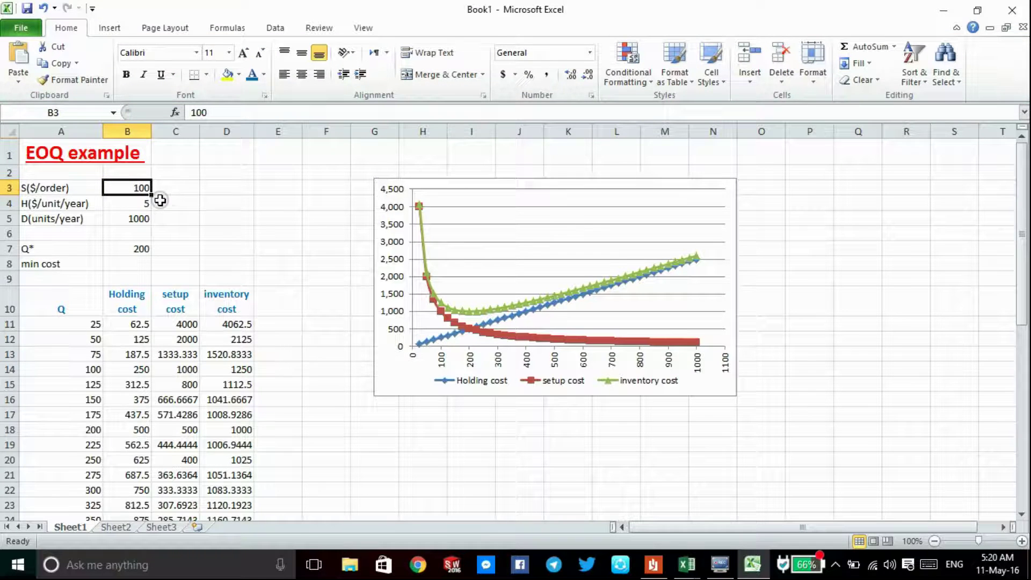
{"action": "type", "text": "150"}
{"action": "key", "text": "Return"}
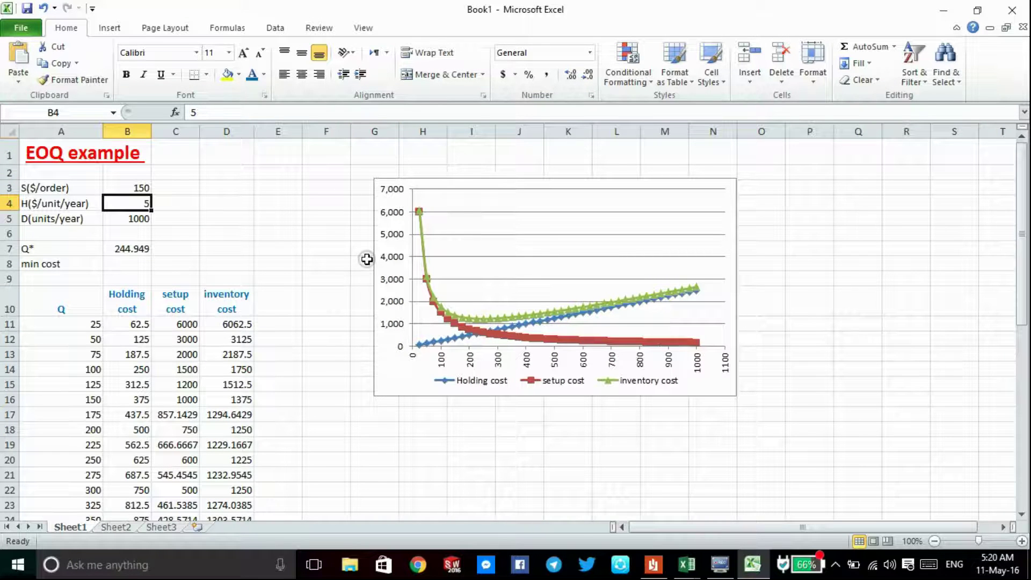
{"action": "type", "text": "70"}
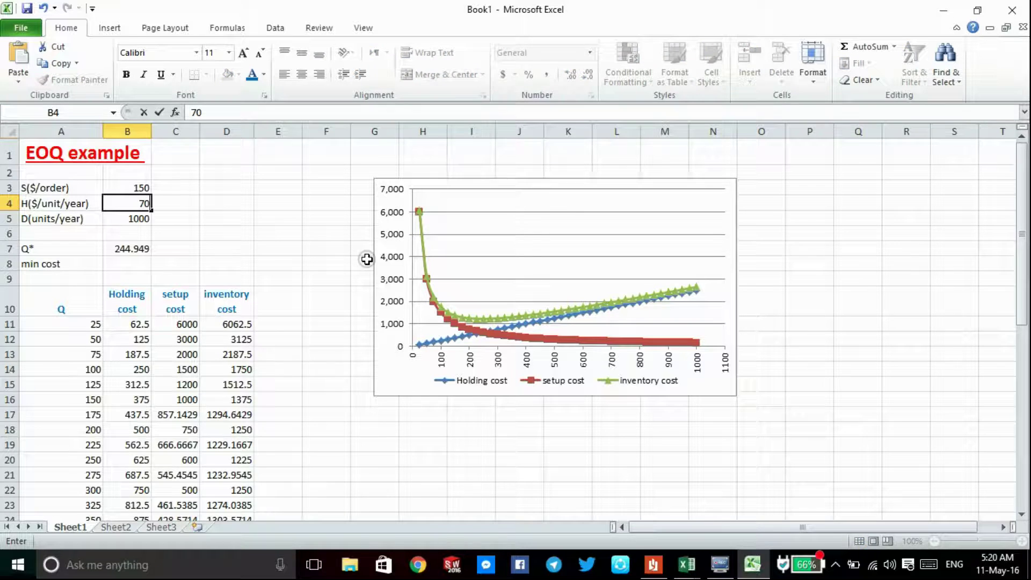
{"action": "key", "text": "Return"}
{"action": "type", "text": "122"}
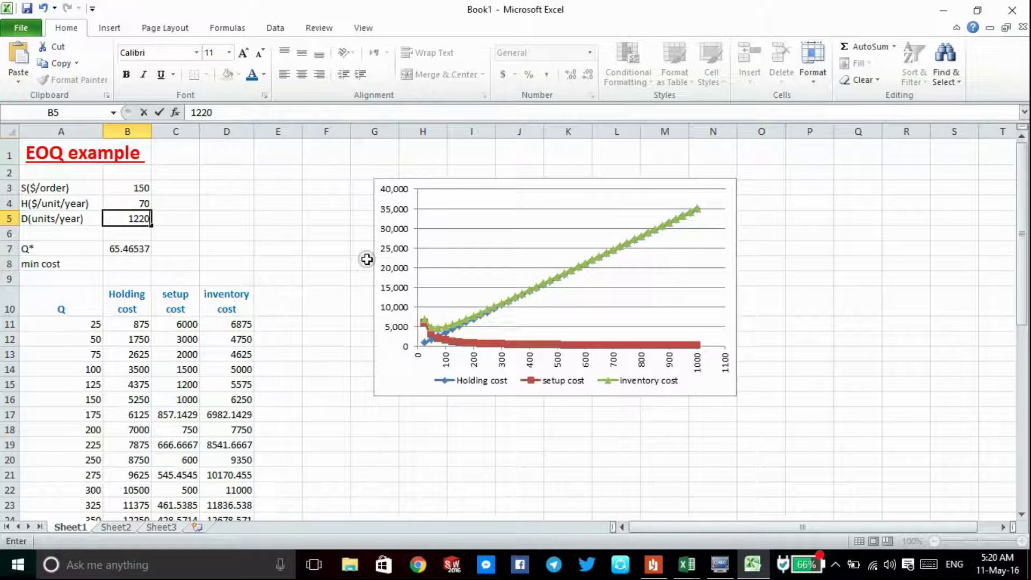
{"action": "type", "text": "0"}
{"action": "key", "text": "Return"}
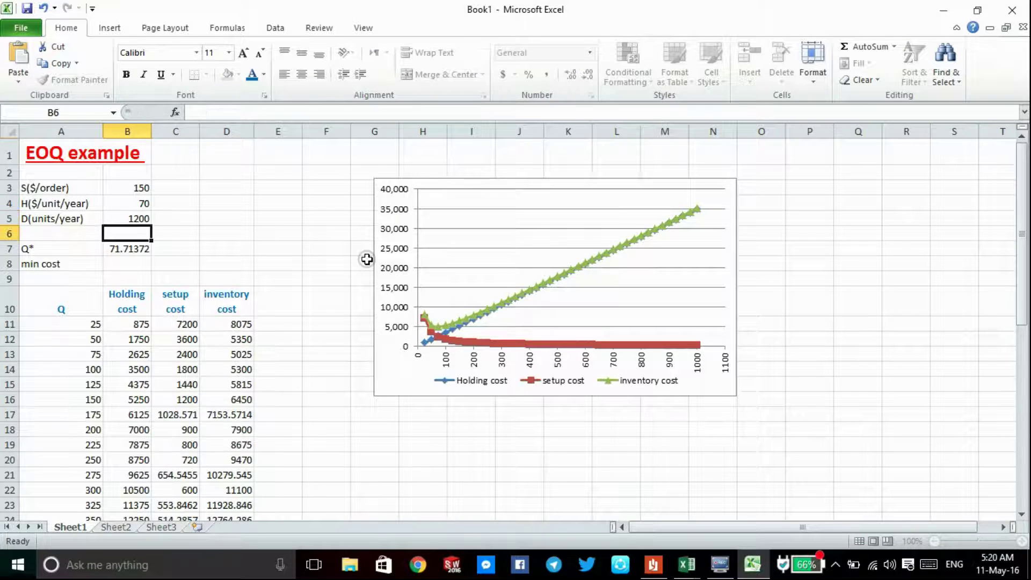
{"action": "key", "text": "ctrl+z"}
{"action": "key", "text": "ctrl+z"}
{"action": "key", "text": "ctrl+z"}
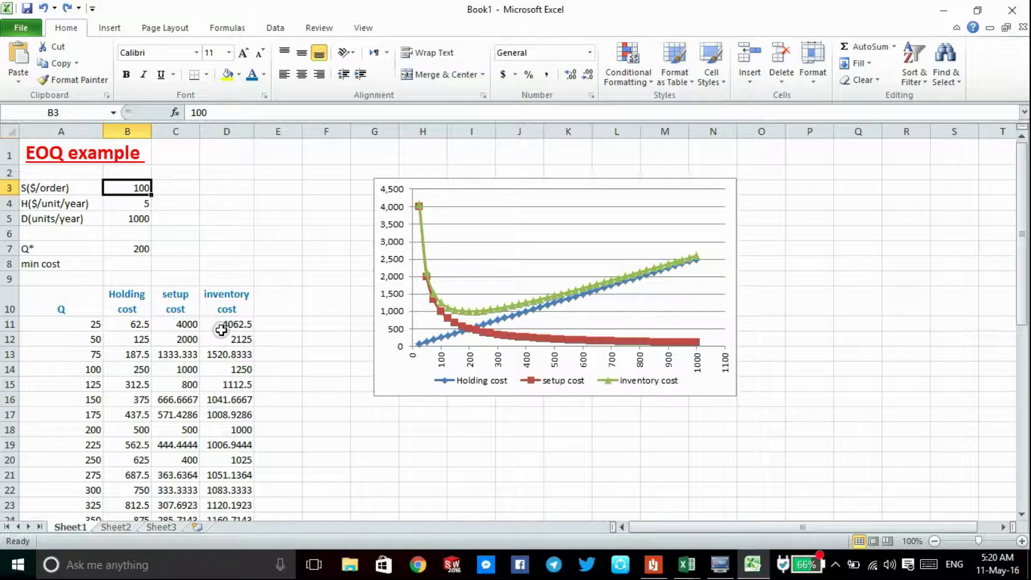
{"action": "scroll", "coordinate": [223, 344], "scroll_direction": "down", "scroll_amount": 13}
{"action": "scroll", "coordinate": [226, 362], "scroll_direction": "up", "scroll_amount": 13}
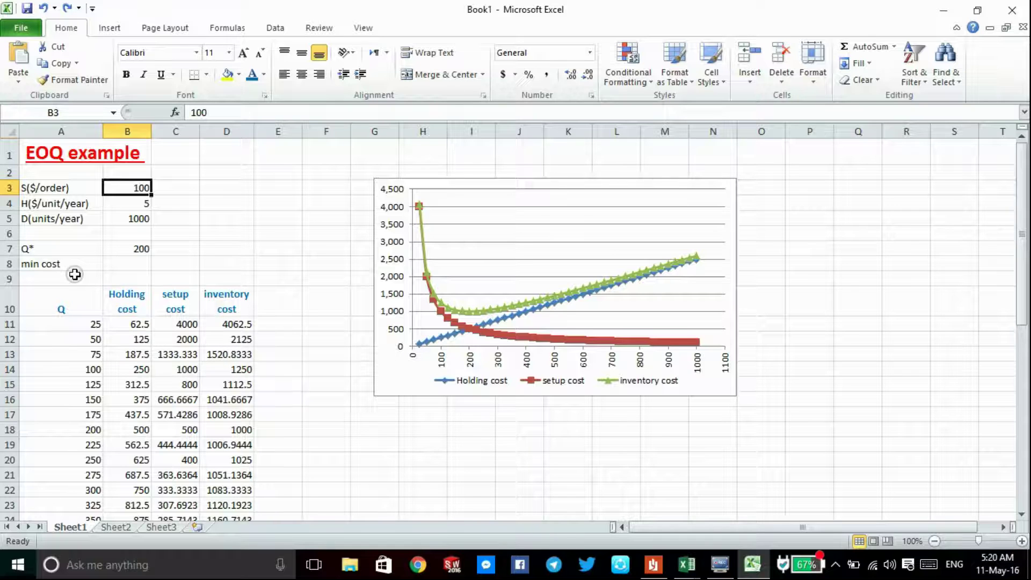
Enter =MIN(D11:D50) in B8, showing a minimum inventory cost of 1000.
{"action": "left_click", "coordinate": [131, 264]}
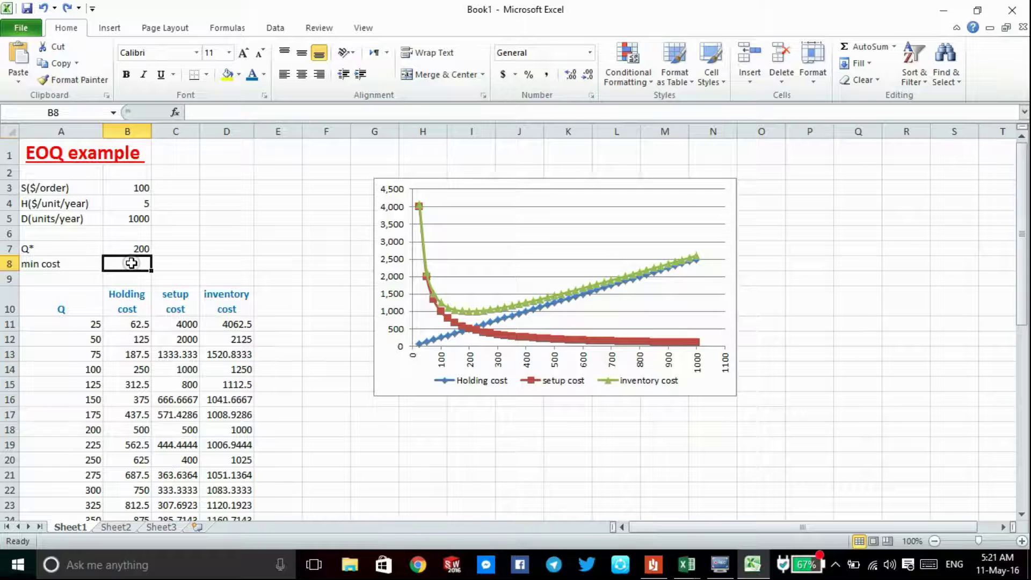
{"action": "type", "text": "=M"}
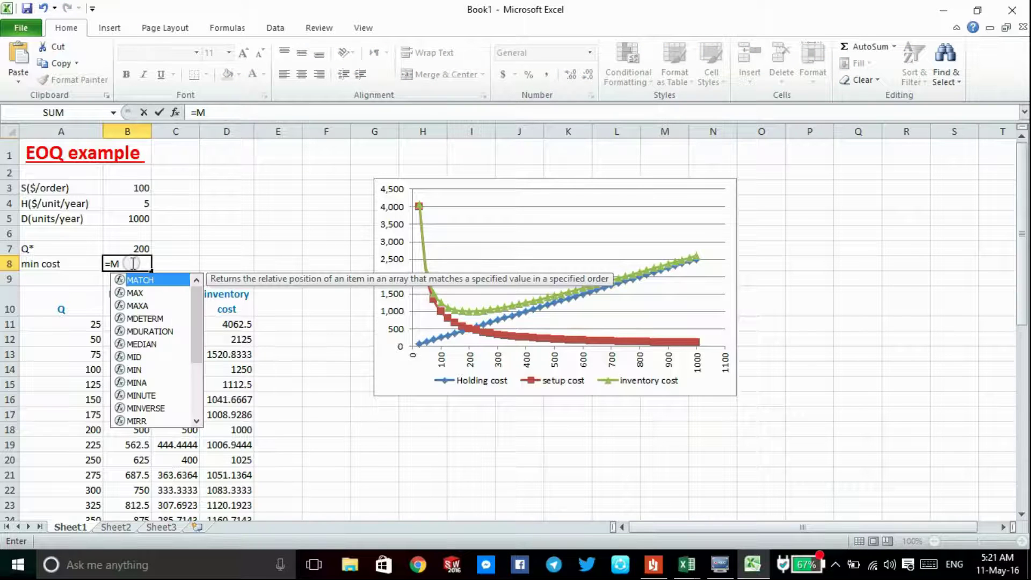
{"action": "type", "text": "in"}
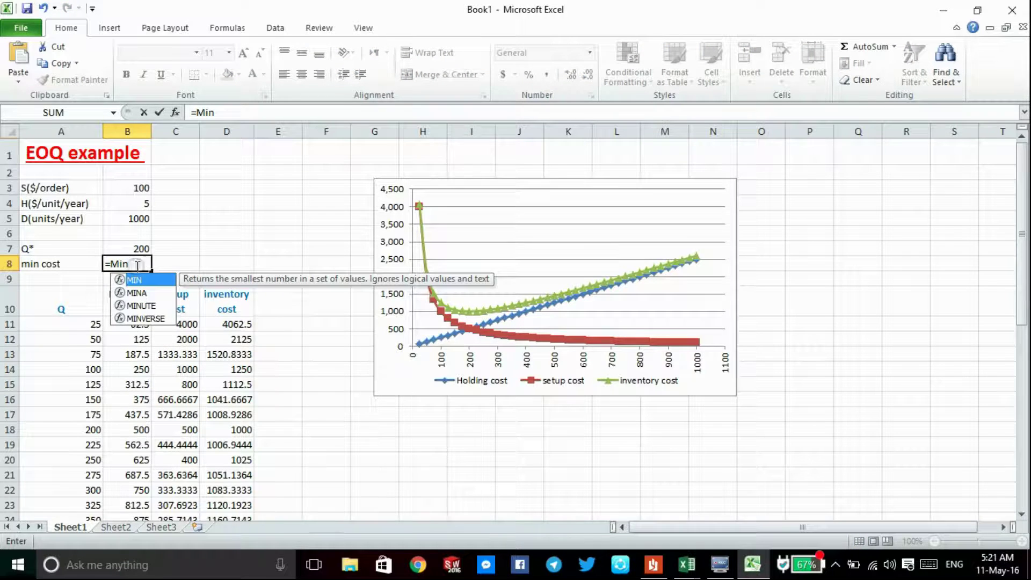
{"action": "double_click", "coordinate": [150, 281]}
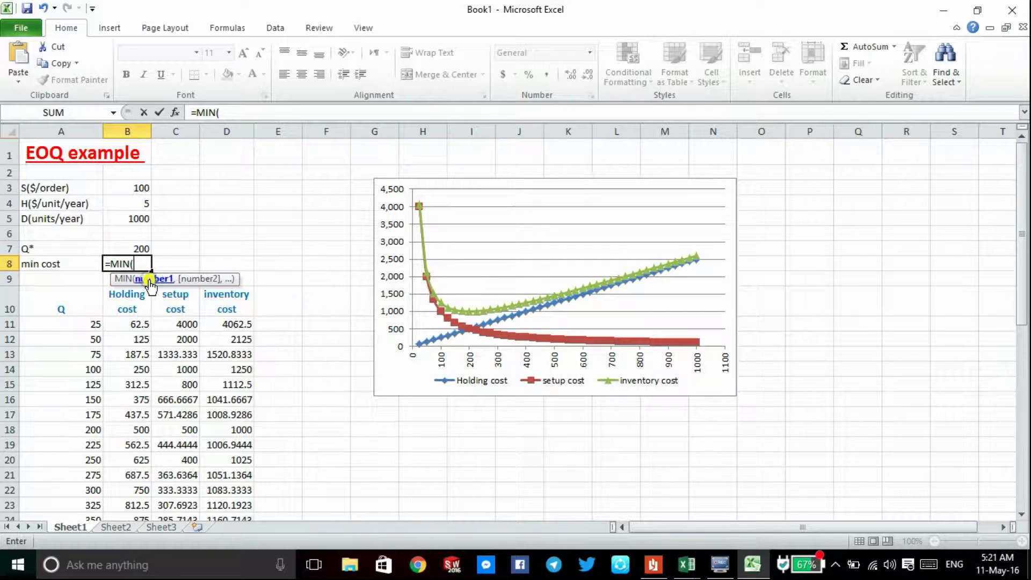
{"action": "left_click_drag", "start_coordinate": [219, 324], "coordinate": [216, 491]}
{"action": "scroll", "coordinate": [216, 491], "scroll_direction": "up", "scroll_amount": 9}
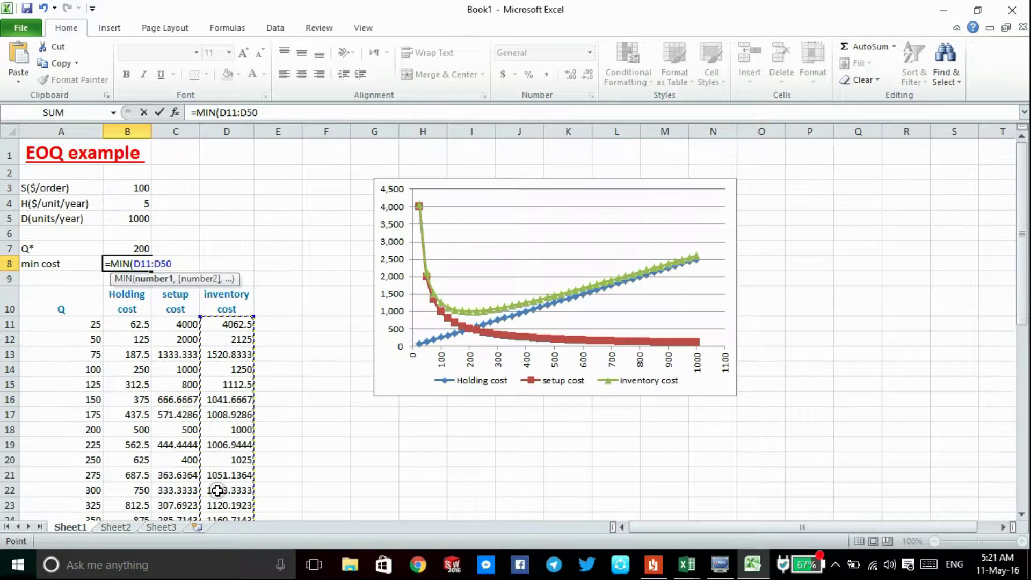
{"action": "scroll", "coordinate": [247, 392], "scroll_direction": "down", "scroll_amount": 2}
{"action": "scroll", "coordinate": [244, 384], "scroll_direction": "down", "scroll_amount": 3}
{"action": "scroll", "coordinate": [263, 408], "scroll_direction": "up", "scroll_amount": 5}
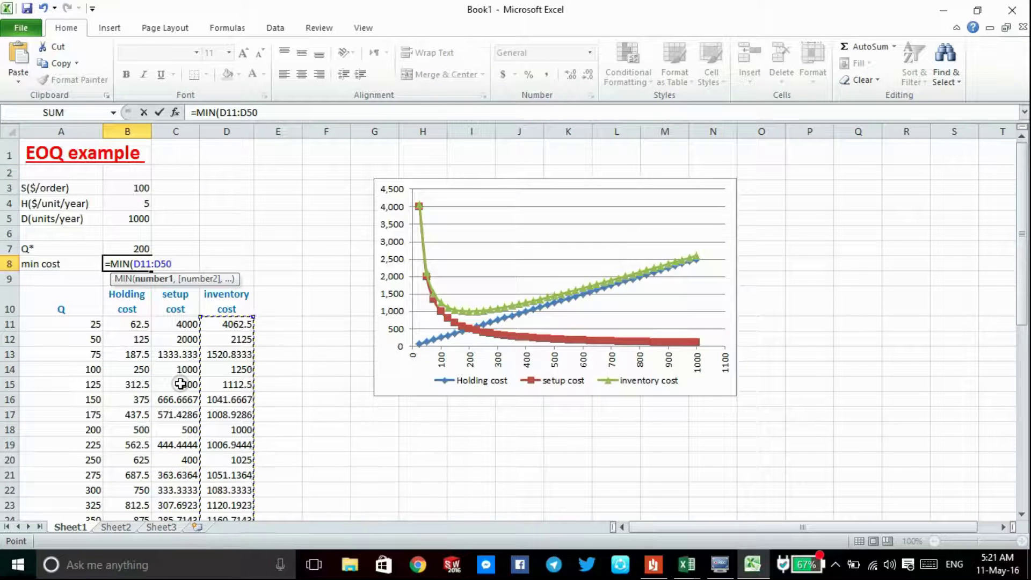
{"action": "type", "text": ")"}
{"action": "key", "text": "Return"}
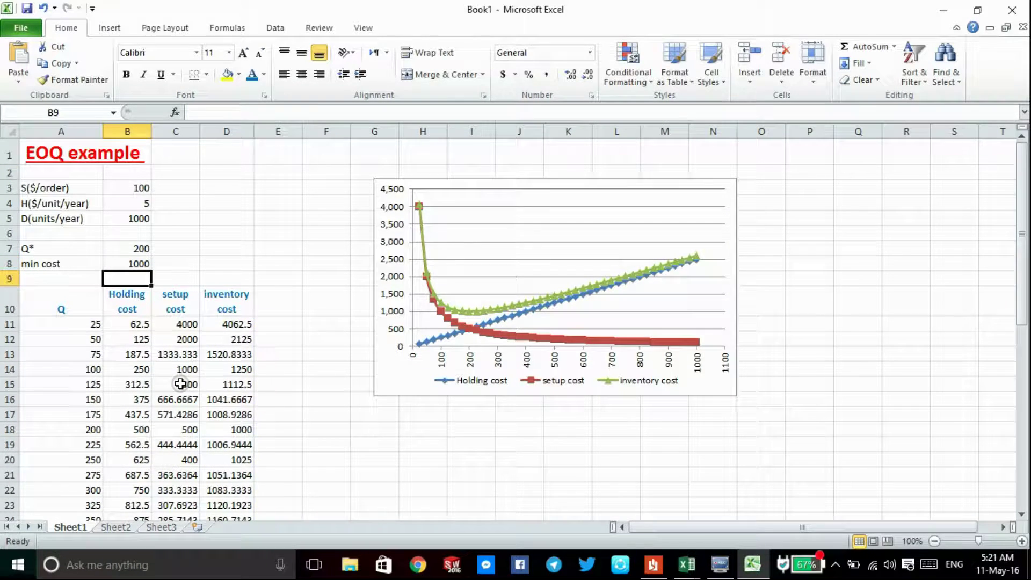
Select the inventory cost range in column D, ready for highlighting.
{"action": "left_click", "coordinate": [164, 264]}
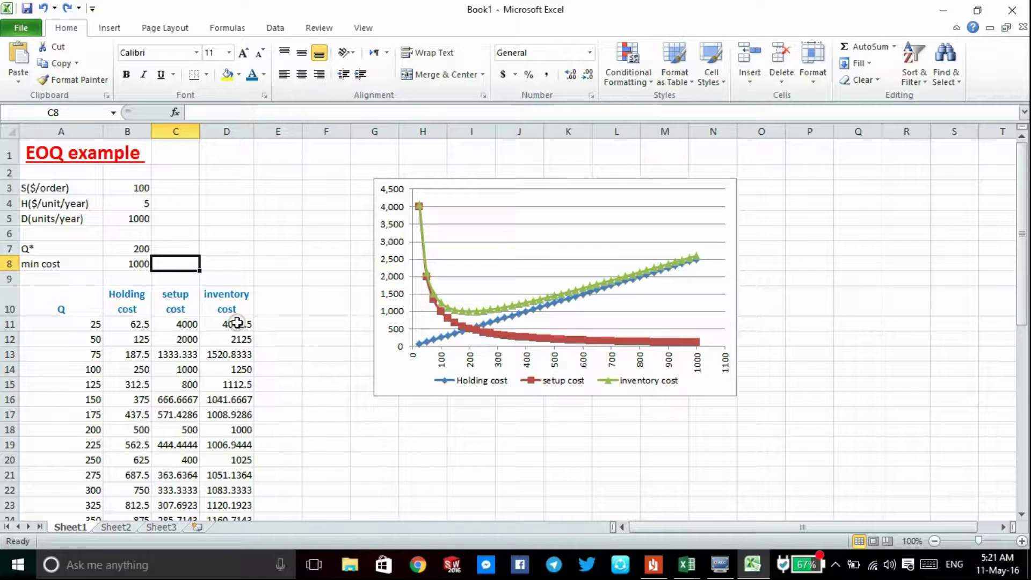
{"action": "scroll", "coordinate": [237, 323], "scroll_direction": "down", "scroll_amount": 15}
{"action": "scroll", "coordinate": [237, 322], "scroll_direction": "up", "scroll_amount": 4}
{"action": "scroll", "coordinate": [235, 355], "scroll_direction": "down", "scroll_amount": 2}
{"action": "left_click_drag", "start_coordinate": [225, 297], "coordinate": [224, 199]}
Highlight inventory costs equal to $B$8 with Green Fill with Dark Green Text.
{"action": "scroll", "coordinate": [281, 305], "scroll_direction": "up", "scroll_amount": 3}
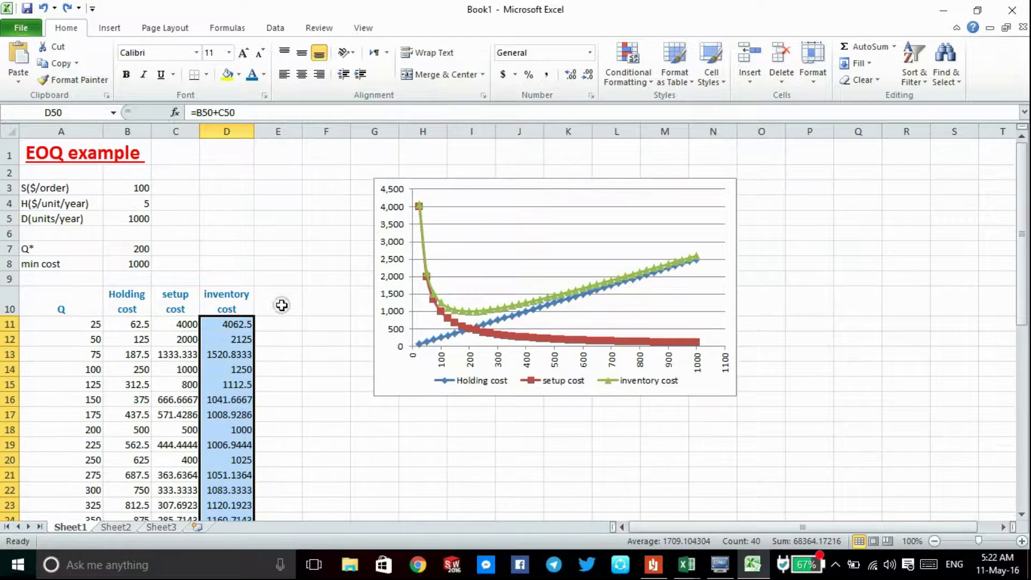
{"action": "left_click", "coordinate": [638, 76]}
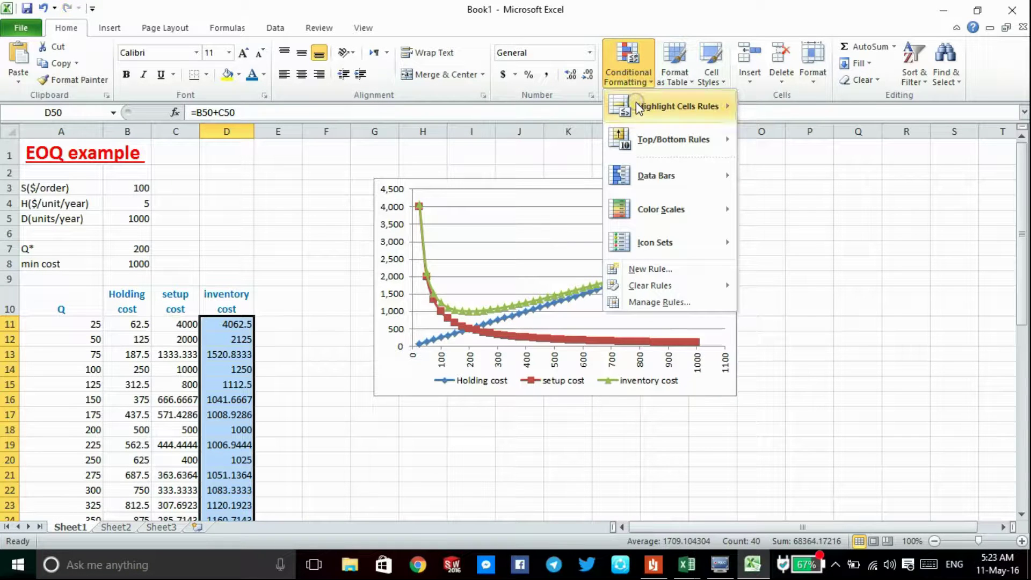
{"action": "mouse_move", "coordinate": [636, 101]}
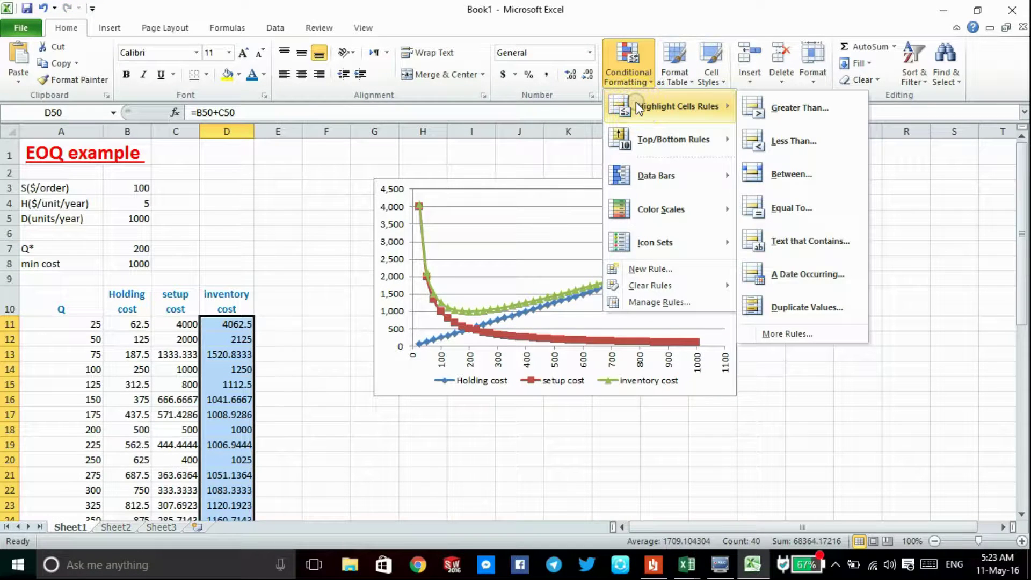
{"action": "left_click", "coordinate": [816, 207]}
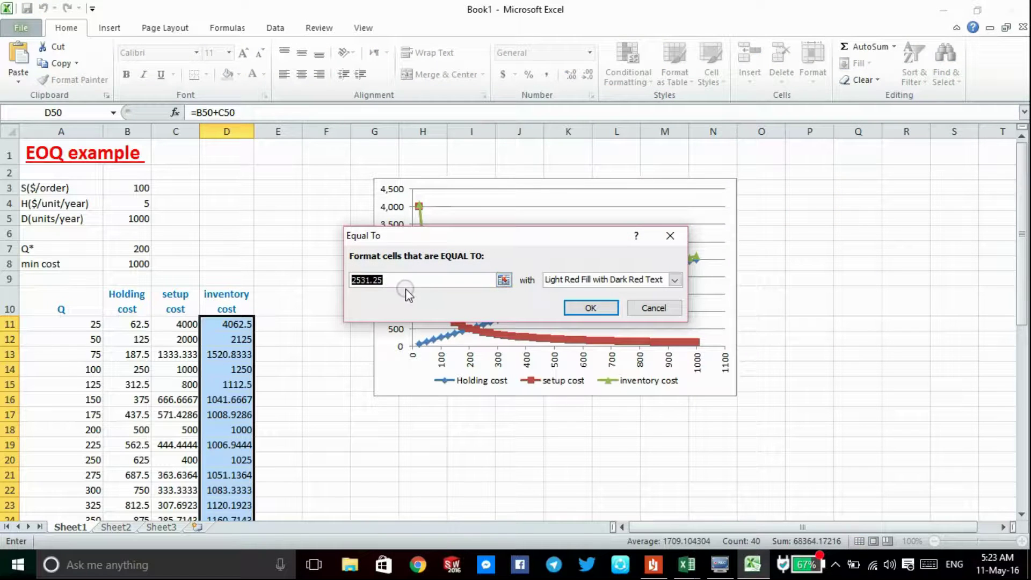
{"action": "left_click", "coordinate": [116, 262]}
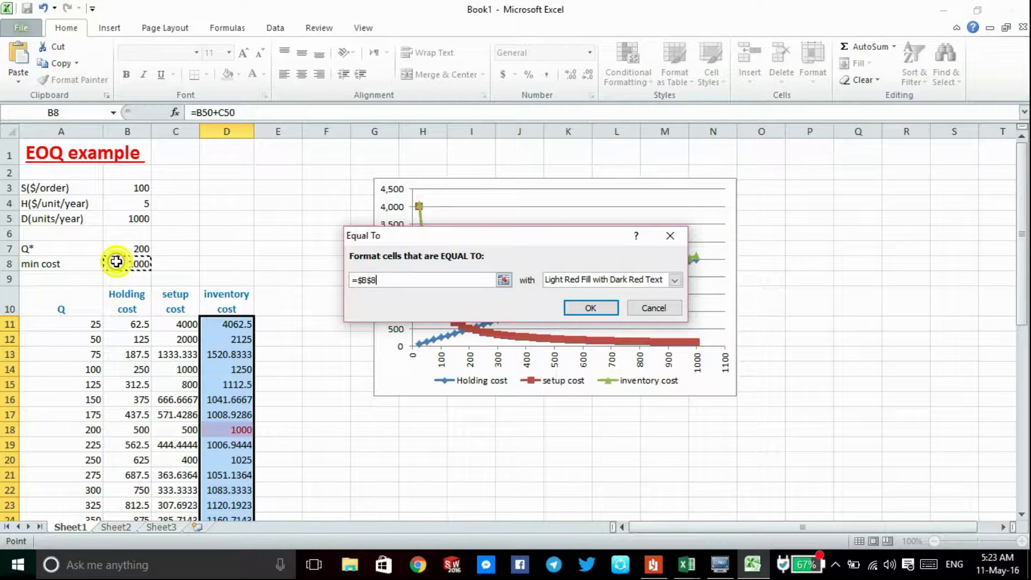
{"action": "left_click", "coordinate": [675, 279]}
{"action": "left_click", "coordinate": [553, 314]}
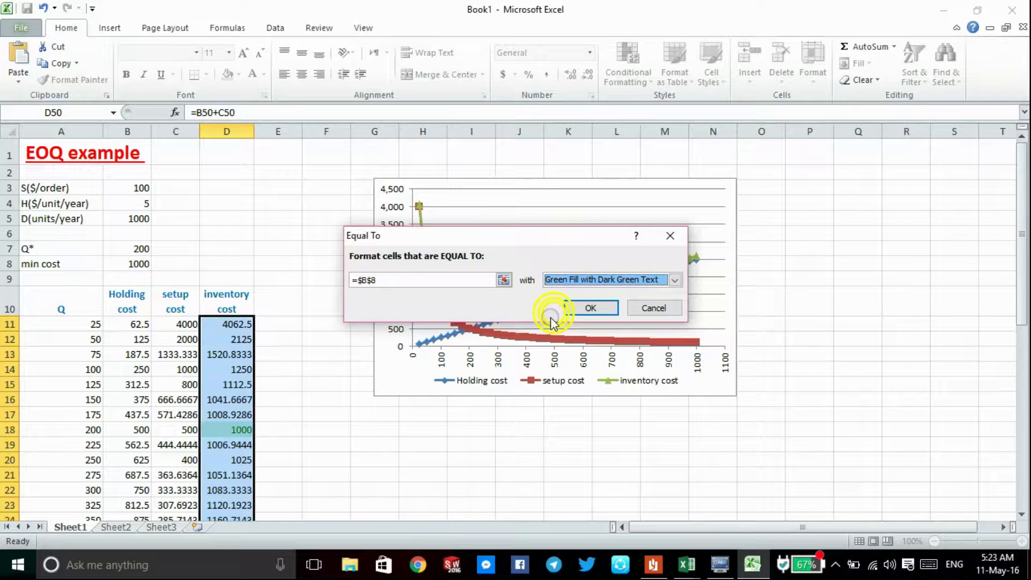
{"action": "left_click", "coordinate": [590, 308]}
Verify the green cell D18 against the B8 formula, then deselect.
{"action": "left_click", "coordinate": [326, 384]}
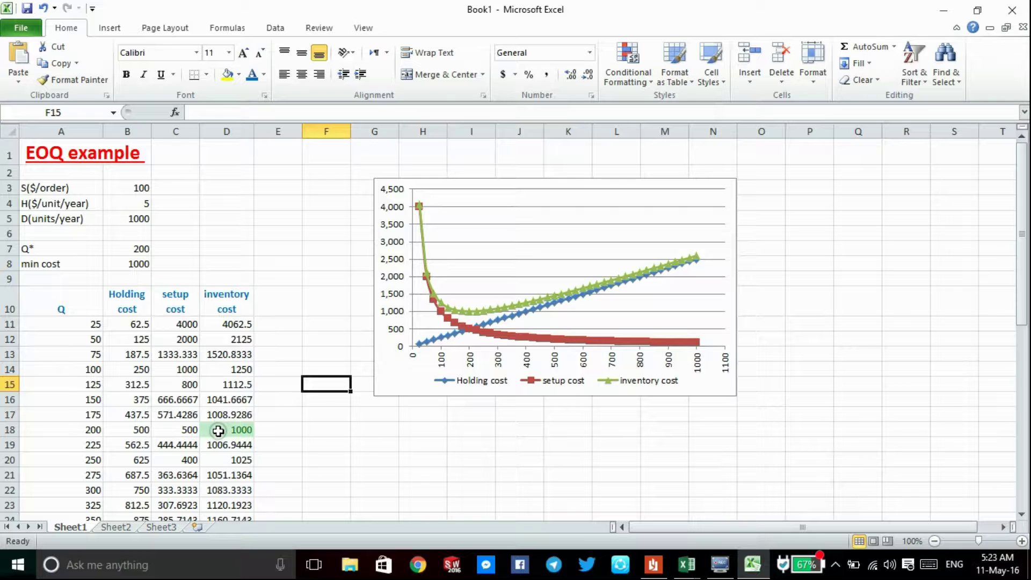
{"action": "left_click", "coordinate": [218, 431]}
{"action": "left_click", "coordinate": [108, 263]}
{"action": "left_click", "coordinate": [224, 428]}
{"action": "left_click", "coordinate": [319, 461]}
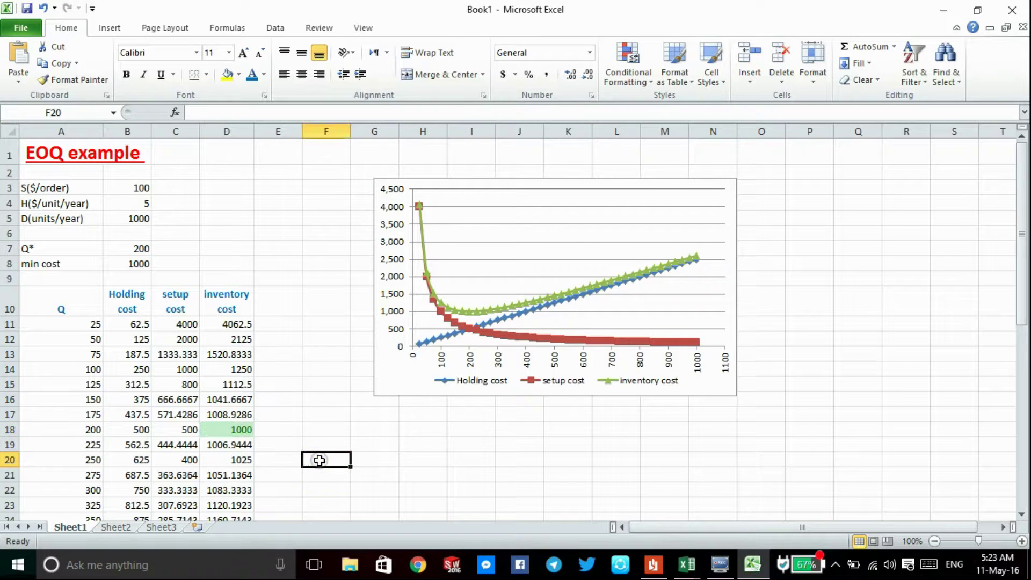